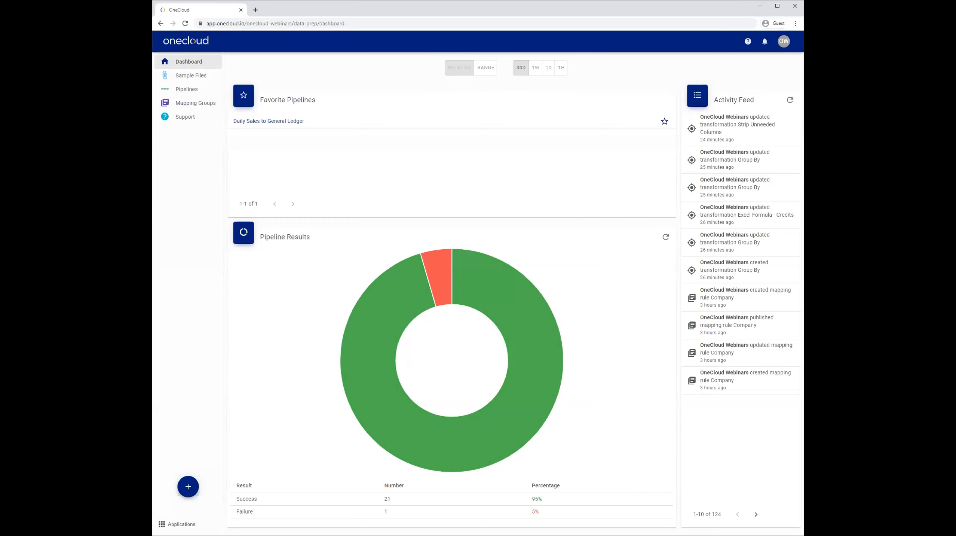
{"action": "left_click", "coordinate": [176, 523]}
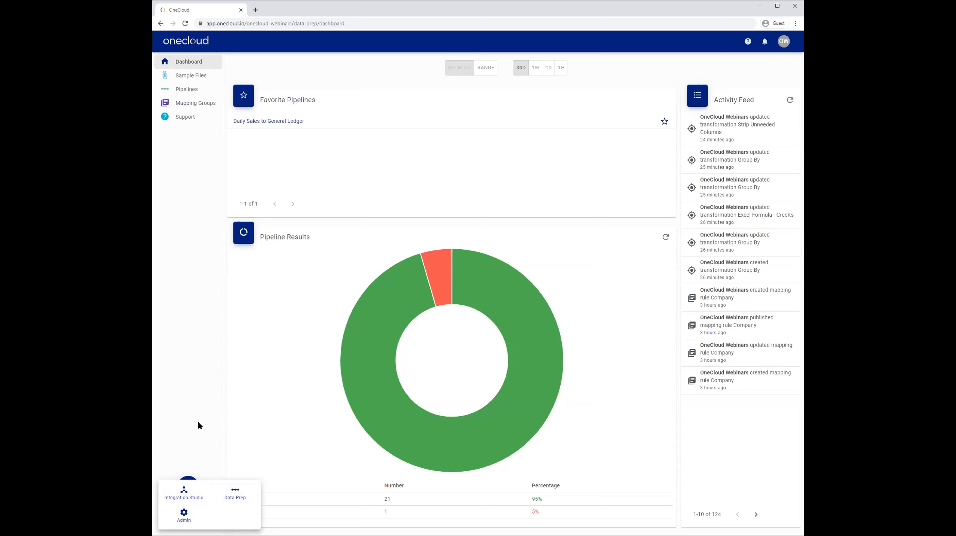
{"action": "left_click", "coordinate": [192, 265]}
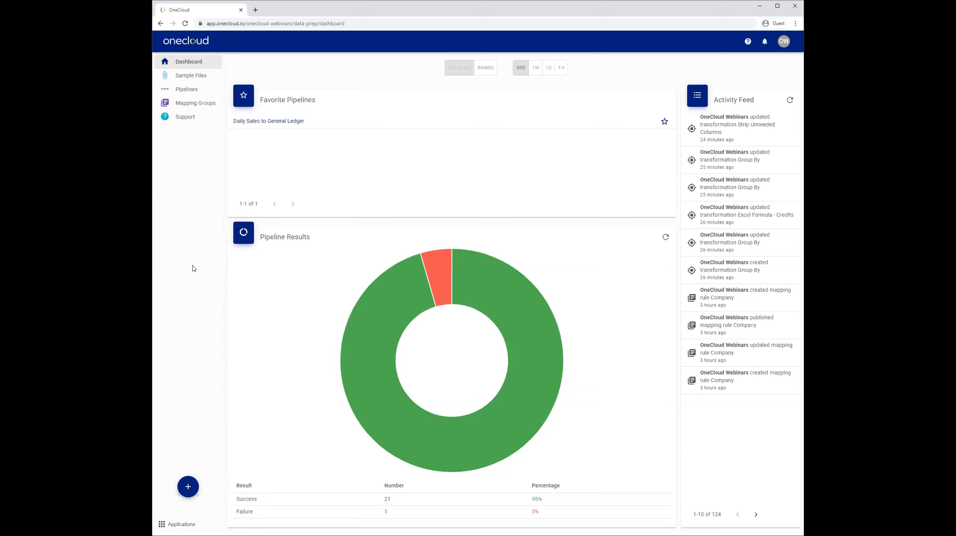
{"action": "mouse_move", "coordinate": [412, 301]}
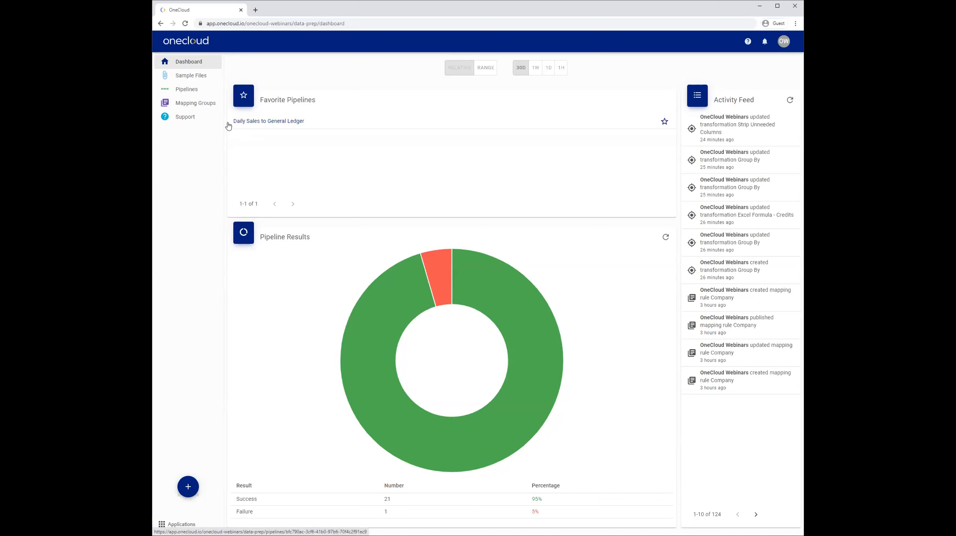
Step: Open the Daily Sales to General Ledger pipeline and review the first three copy steps of its Data Lineage transformation
{"action": "left_click", "coordinate": [182, 92]}
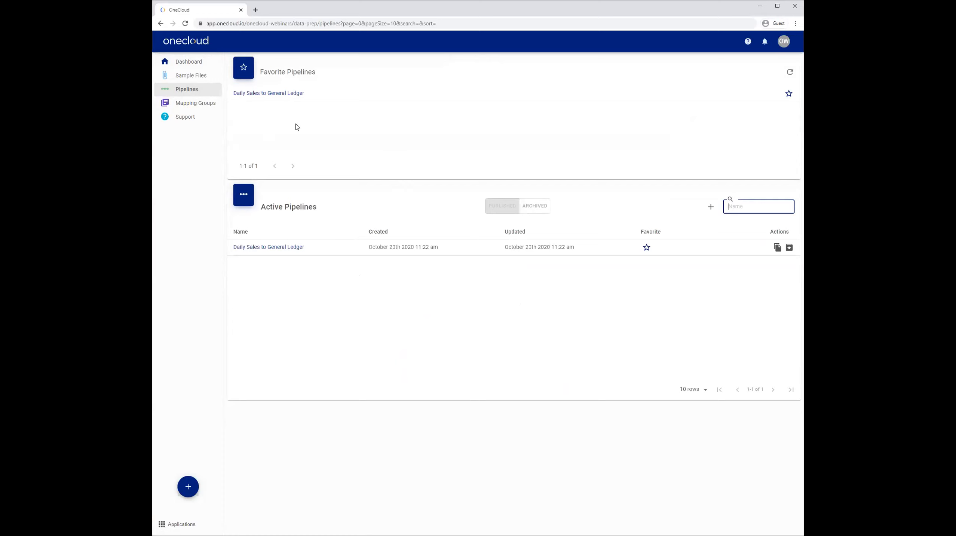
{"action": "left_click", "coordinate": [279, 94]}
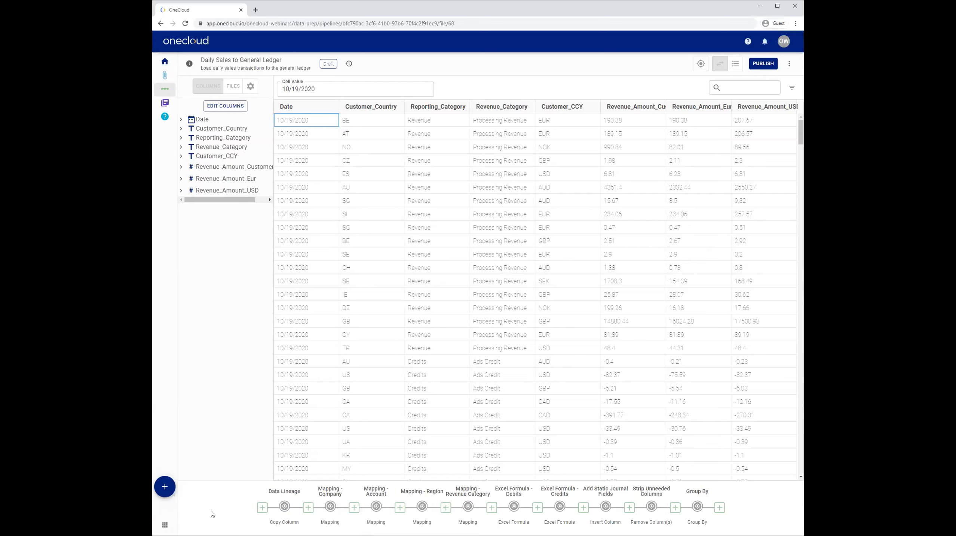
{"action": "left_click", "coordinate": [285, 507]}
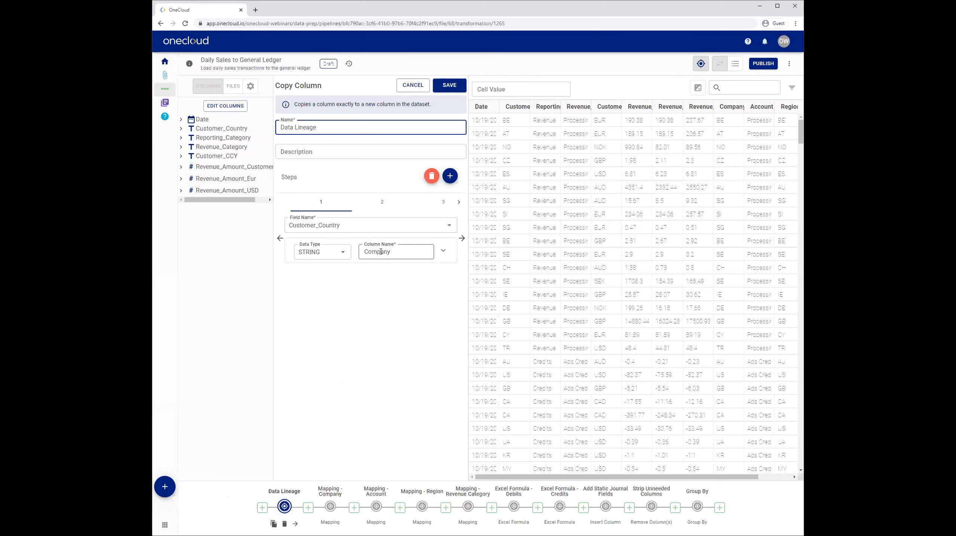
{"action": "left_click", "coordinate": [381, 209]}
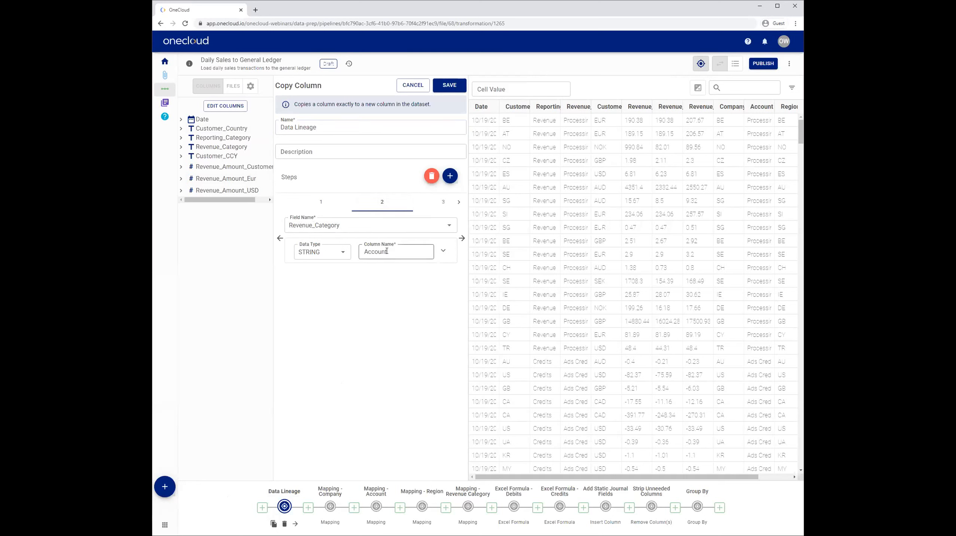
{"action": "left_click", "coordinate": [441, 208]}
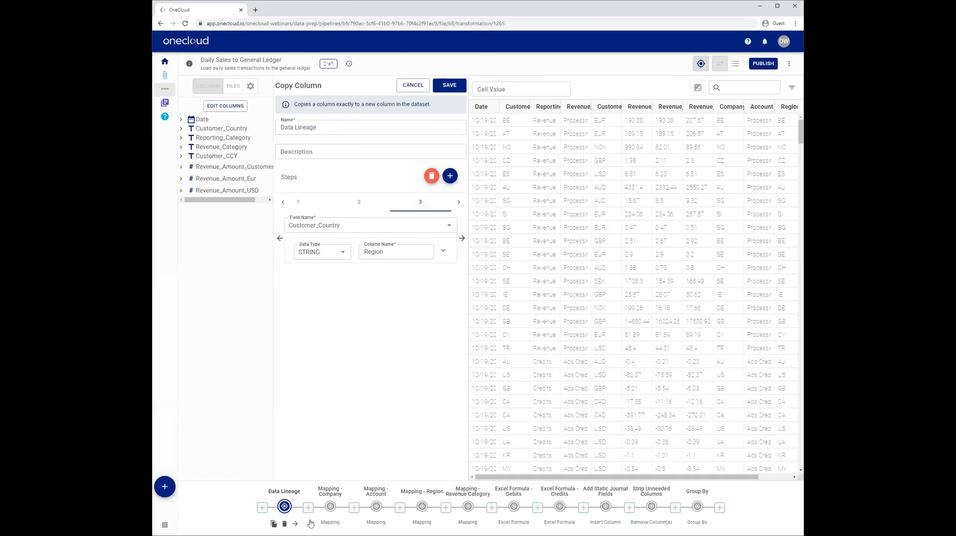
Step: Open the Mapping - Company transformation and examine its schema mapping alongside the columns of the data preview
{"action": "left_click", "coordinate": [328, 507]}
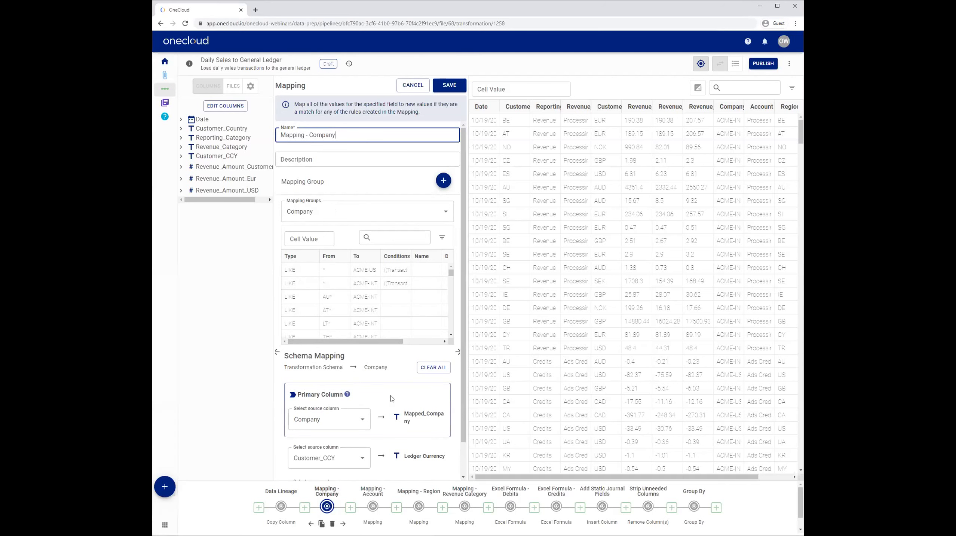
{"action": "left_click_drag", "start_coordinate": [523, 477], "coordinate": [555, 477]}
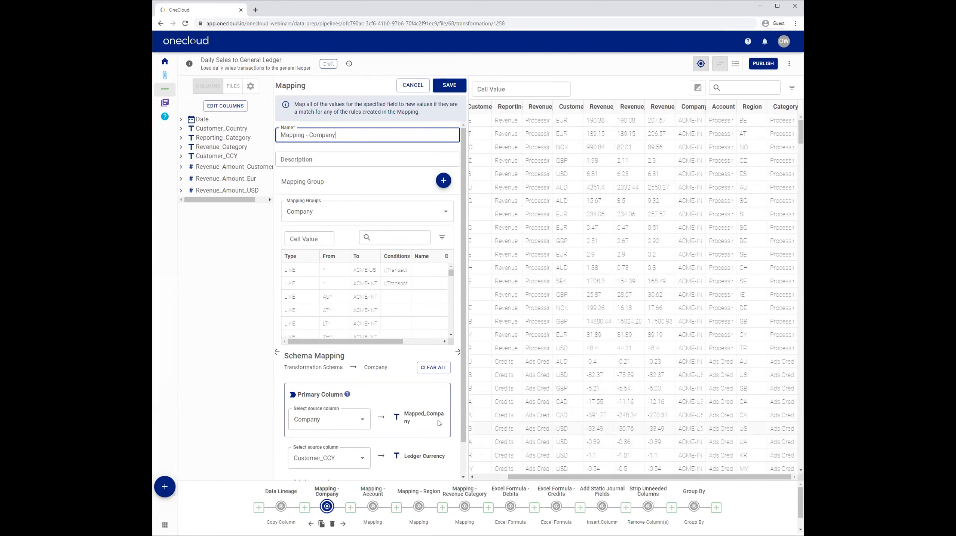
{"action": "left_click_drag", "start_coordinate": [522, 477], "coordinate": [496, 477]}
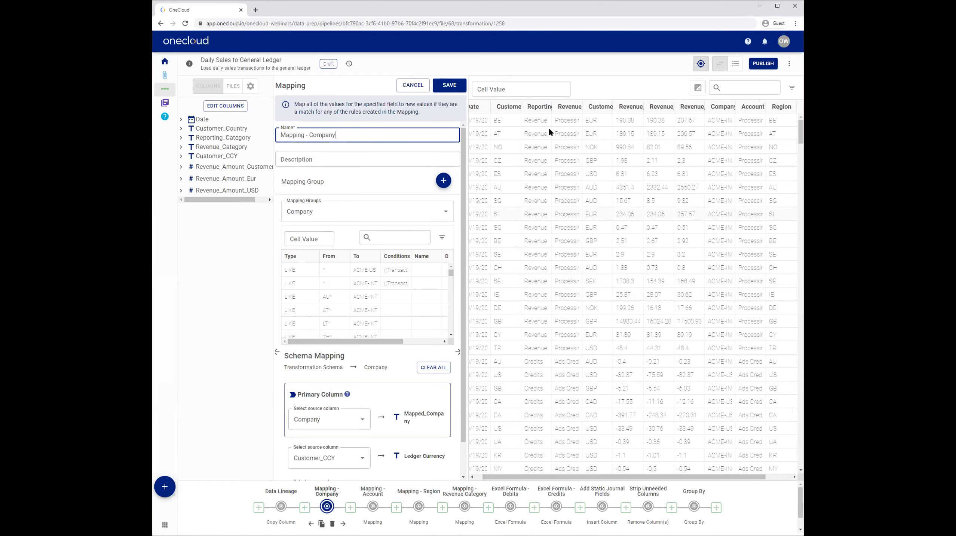
{"action": "mouse_move", "coordinate": [519, 477]}
{"action": "left_mouse_down"}
{"action": "mouse_move", "coordinate": [533, 476]}
{"action": "mouse_move", "coordinate": [506, 477]}
{"action": "left_mouse_up"}
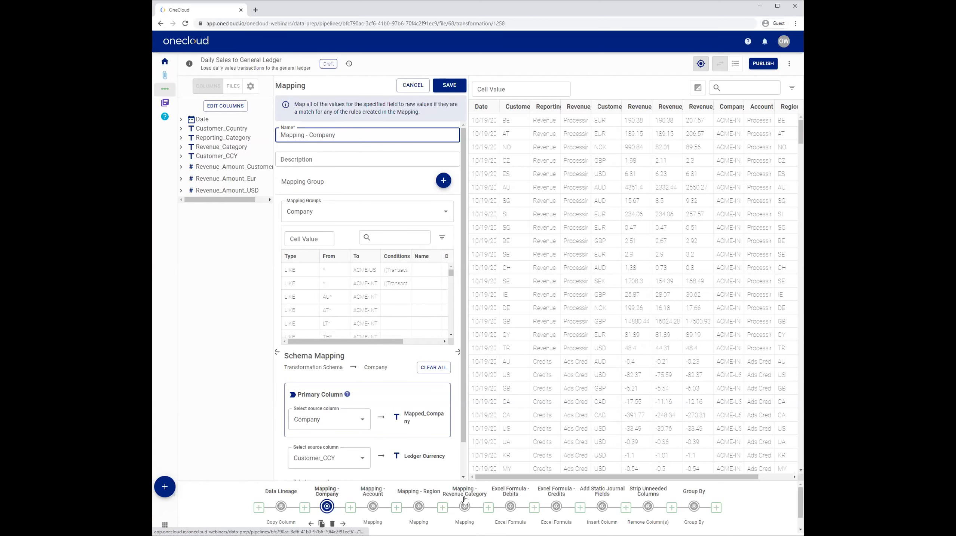
Step: Open the Excel Formula - Debits transformation and widen the Reporting_Category column in its preview to read the values
{"action": "left_click", "coordinate": [510, 506]}
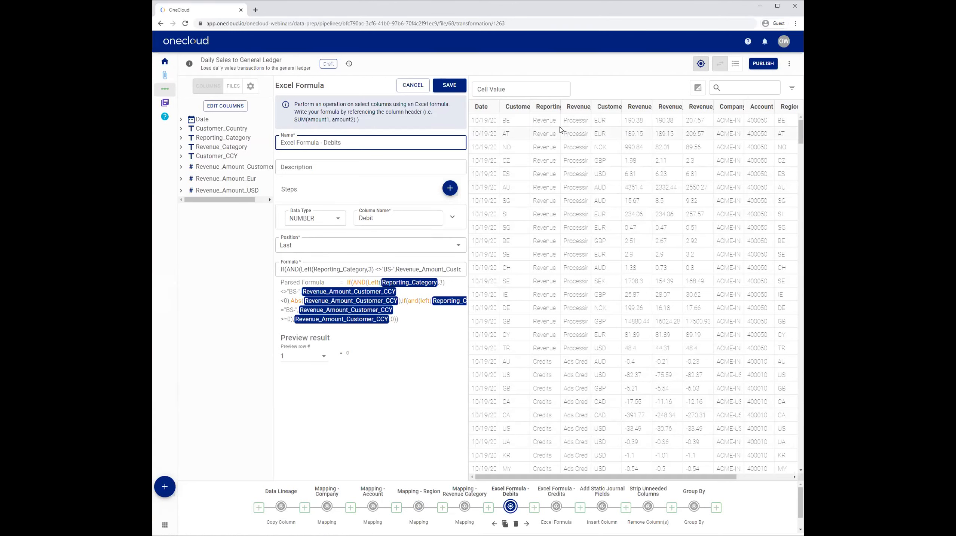
{"action": "left_click_drag", "start_coordinate": [559, 105], "coordinate": [593, 106]}
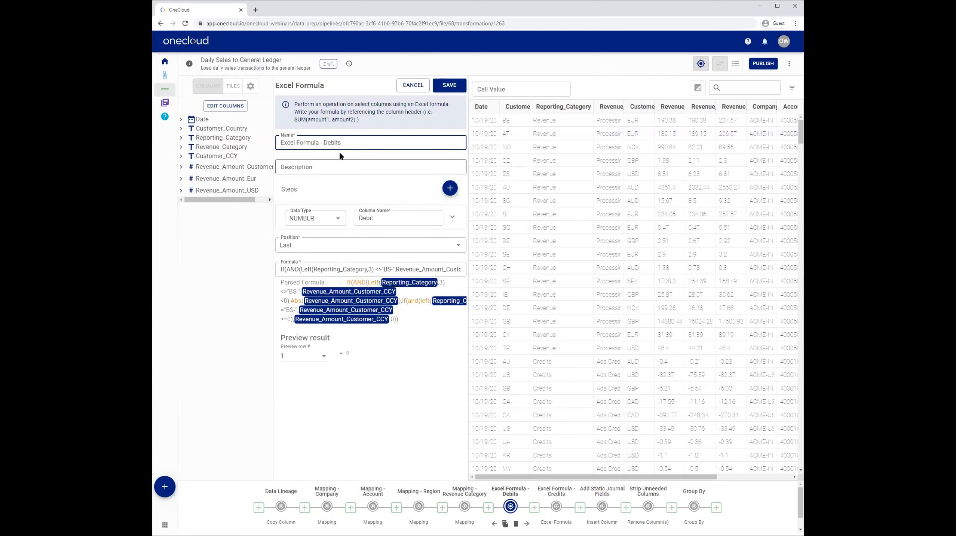
{"action": "left_click_drag", "start_coordinate": [341, 143], "coordinate": [323, 142]}
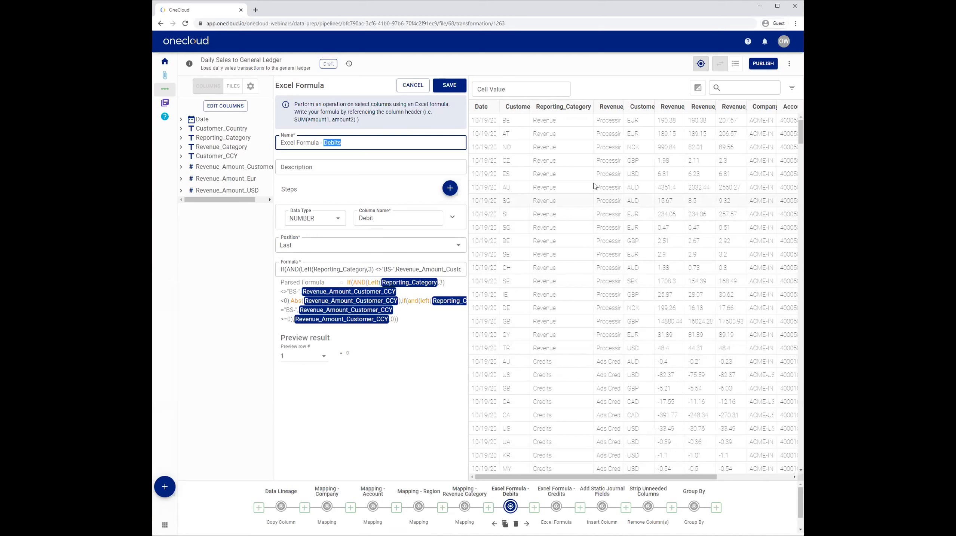
Step: Open the Company mapping group and preview its mappings against the pinned Revenue Report sample file, with the group's columns listed
{"action": "left_click", "coordinate": [164, 104]}
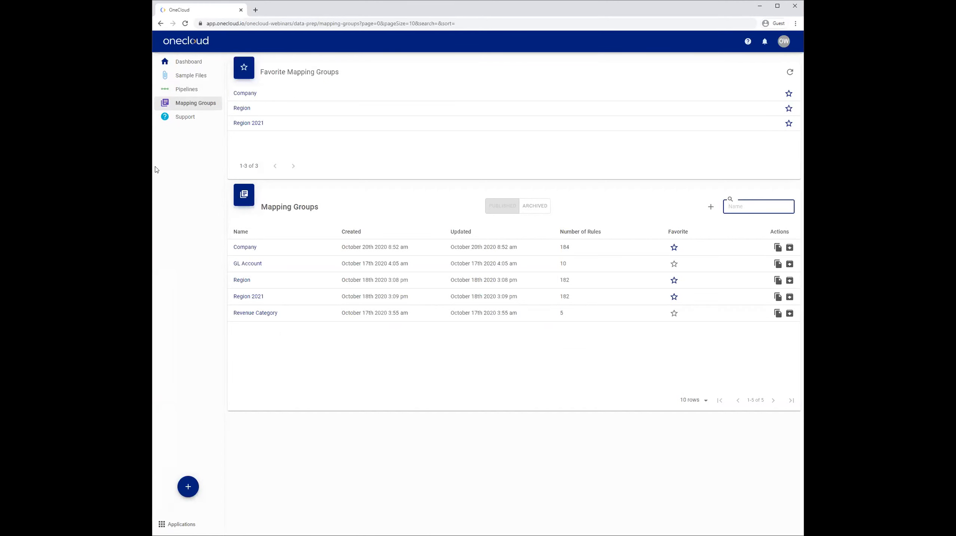
{"action": "left_click", "coordinate": [243, 95]}
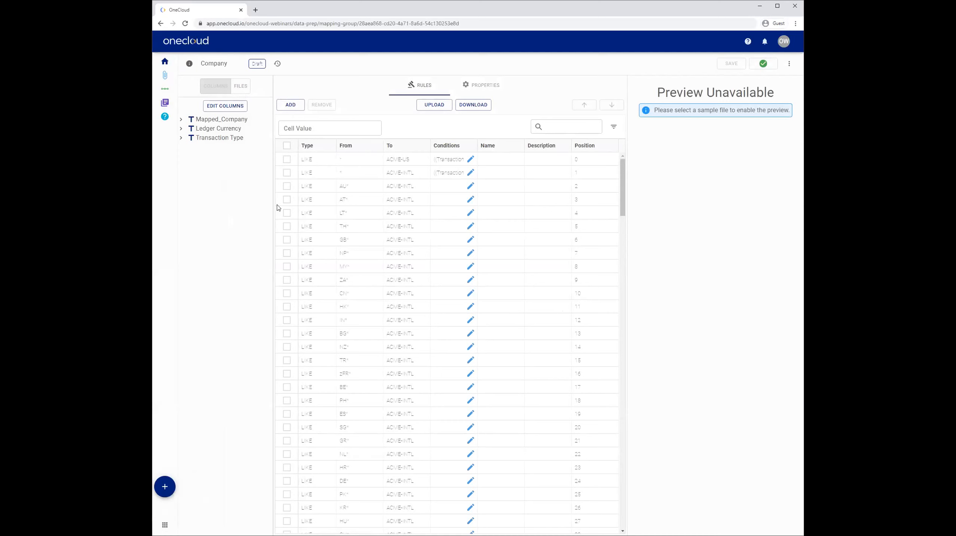
{"action": "left_click", "coordinate": [240, 87]}
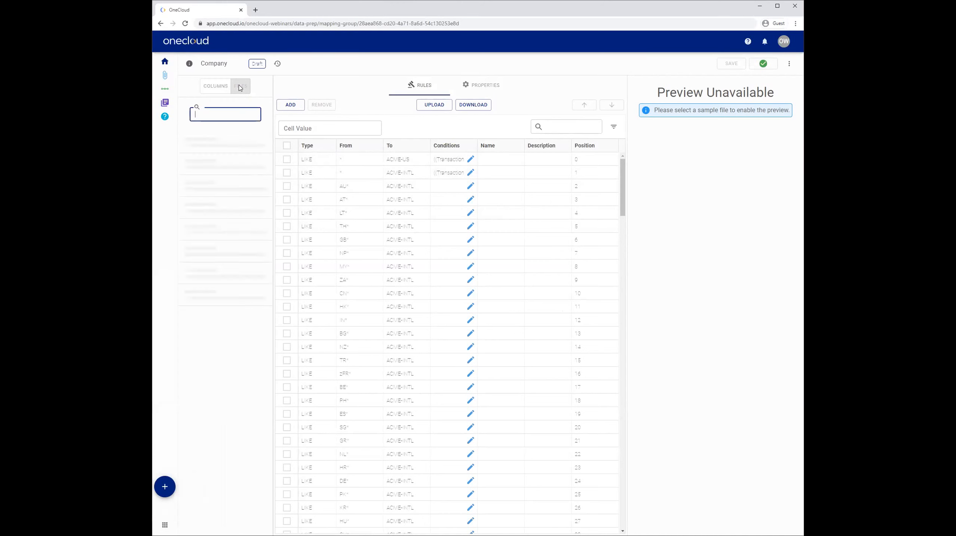
{"action": "left_click", "coordinate": [205, 146]}
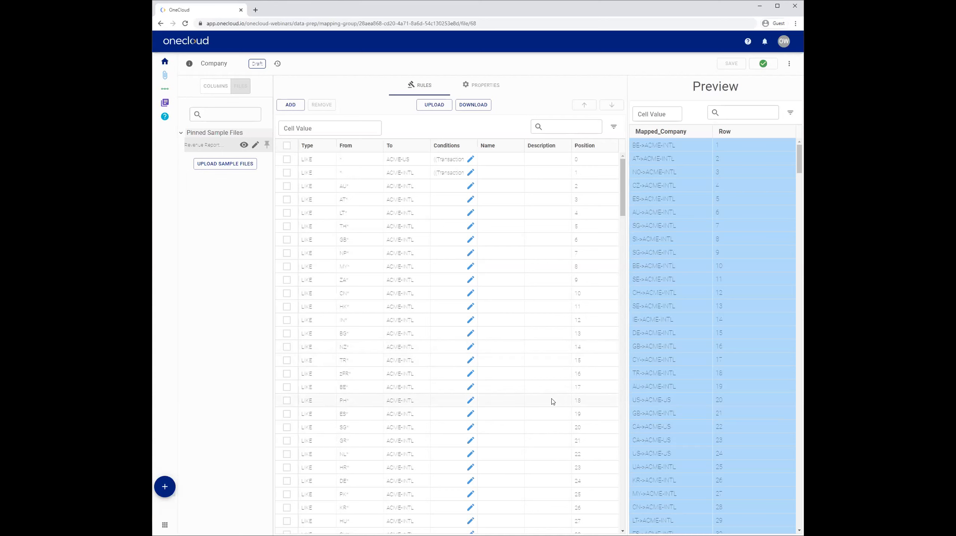
{"action": "left_click", "coordinate": [216, 89]}
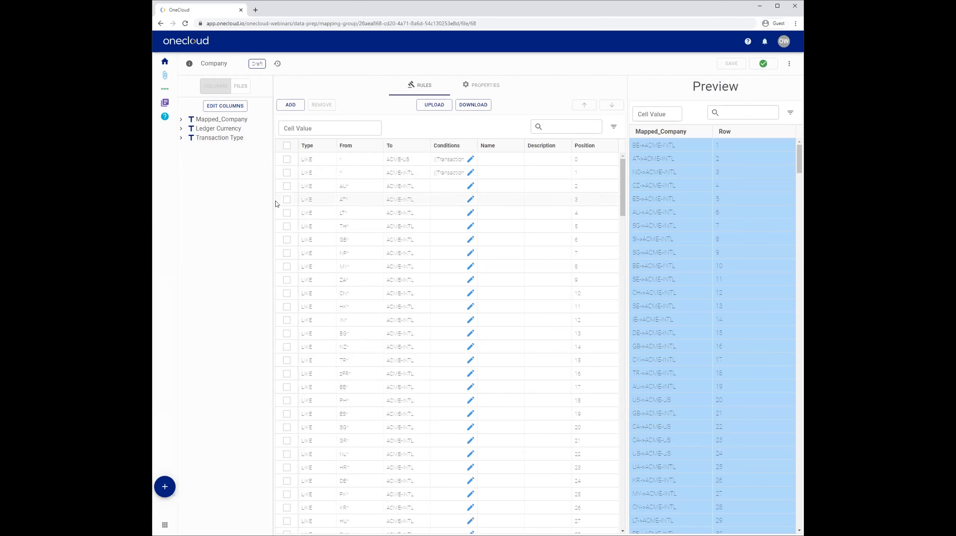
Step: Review the conditions on the first two rules of the Company mapping group and close the editor without submitting changes
{"action": "left_click", "coordinate": [470, 159]}
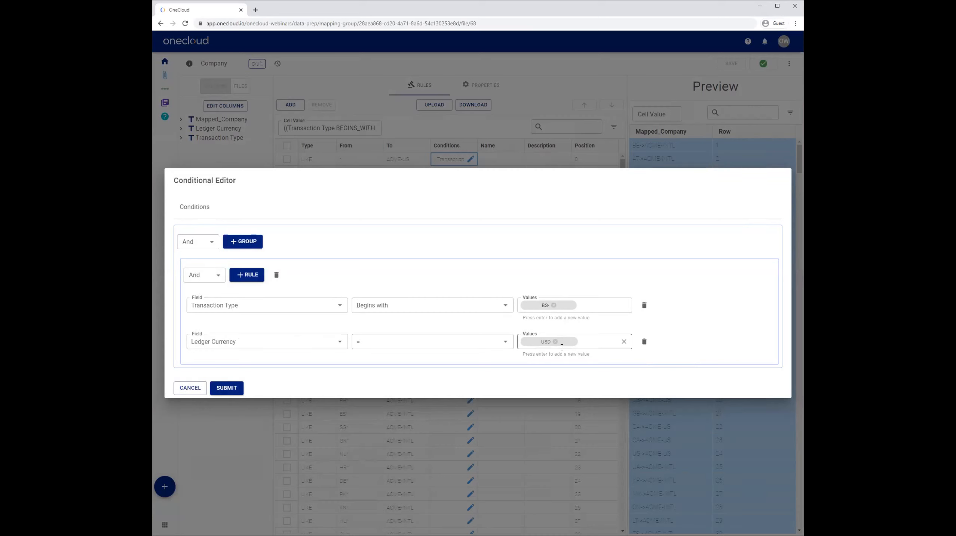
{"action": "left_click", "coordinate": [191, 393]}
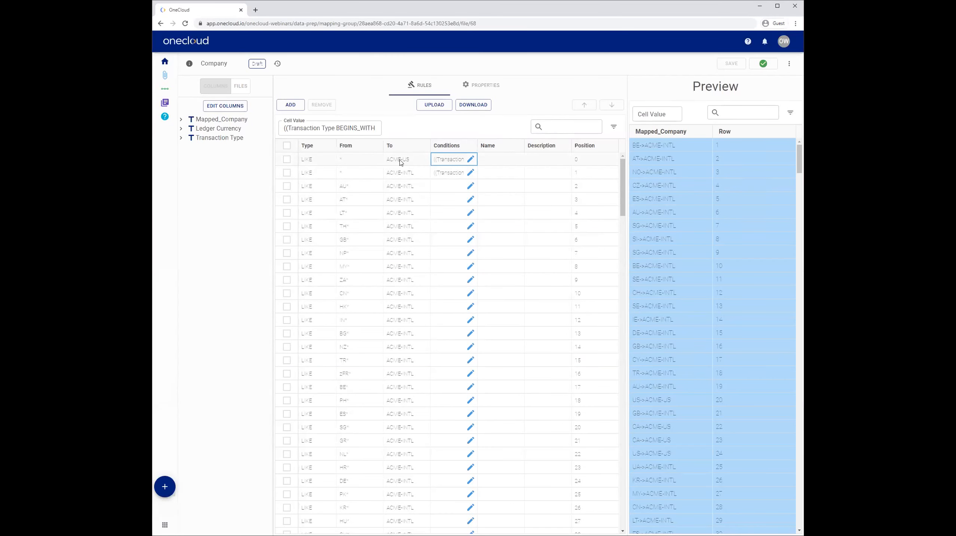
{"action": "left_click", "coordinate": [470, 173]}
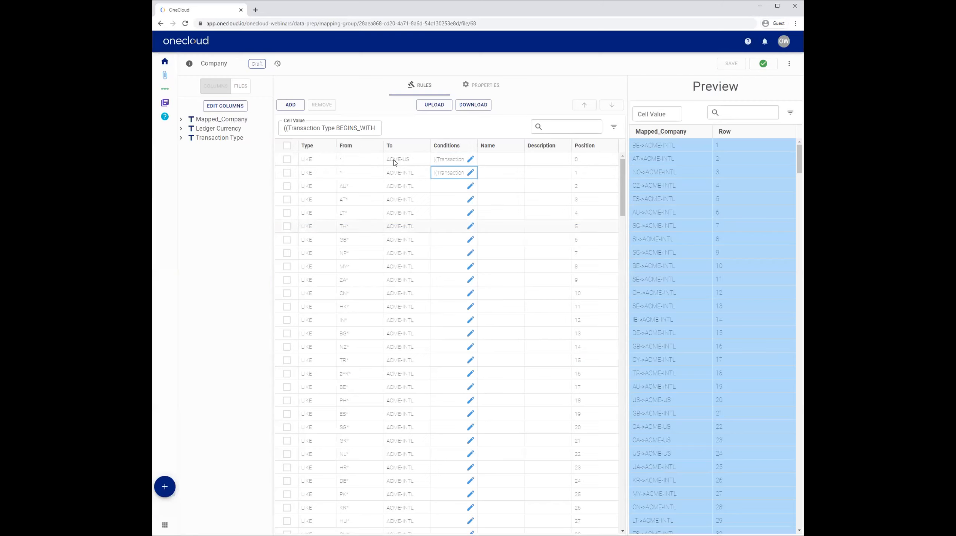
{"action": "left_click", "coordinate": [192, 388]}
Step: Reopen the Daily Sales to General Ledger pipeline and show the Mapping - Company preview with its transformation form hidden
{"action": "left_click", "coordinate": [165, 75]}
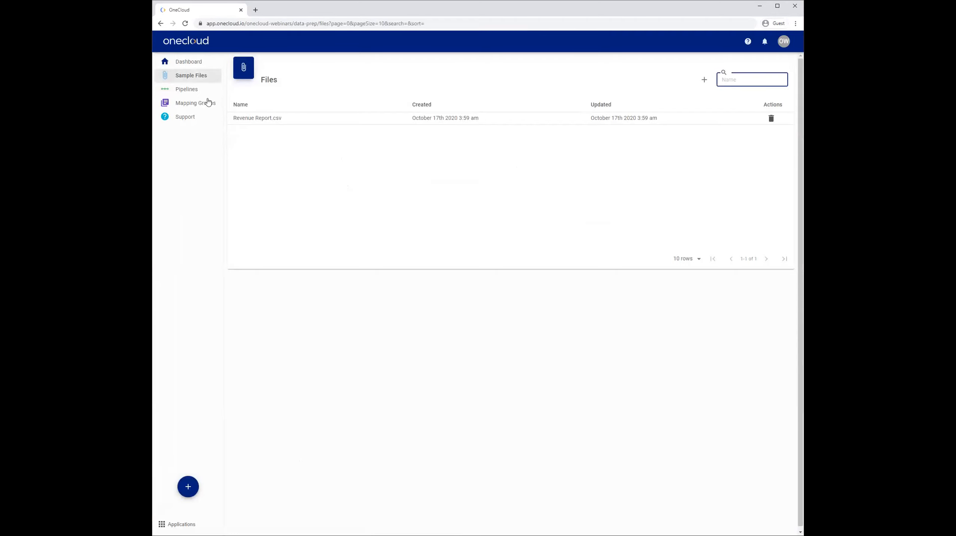
{"action": "left_click", "coordinate": [188, 91]}
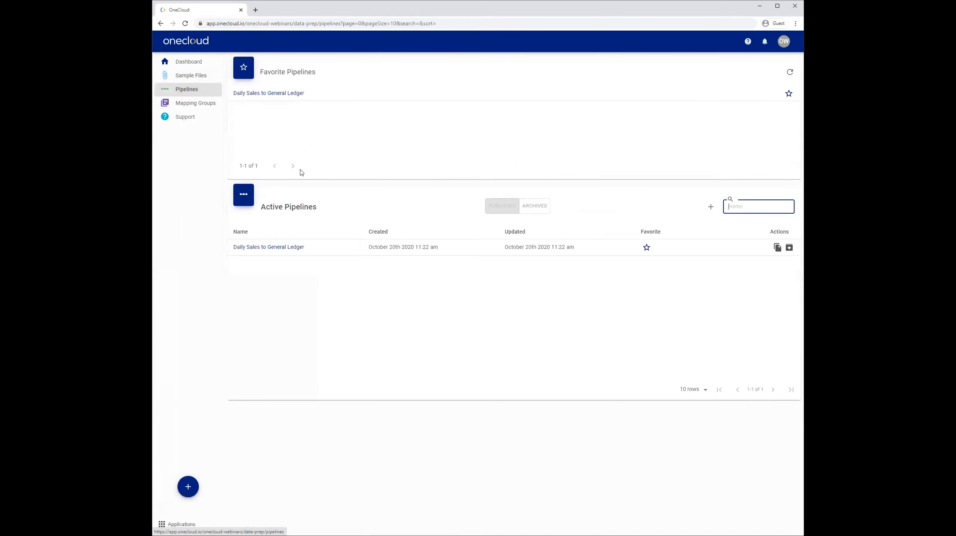
{"action": "left_click", "coordinate": [285, 97]}
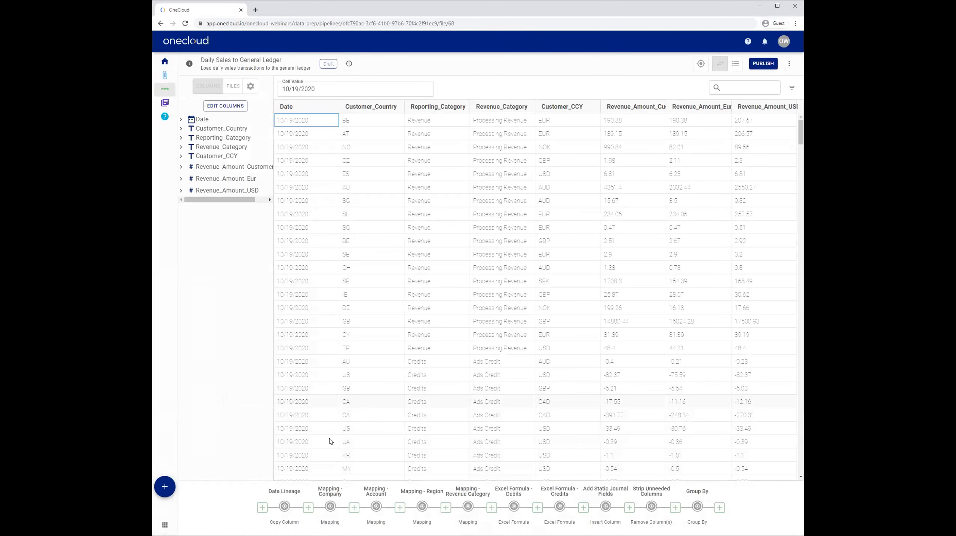
{"action": "left_click", "coordinate": [330, 507]}
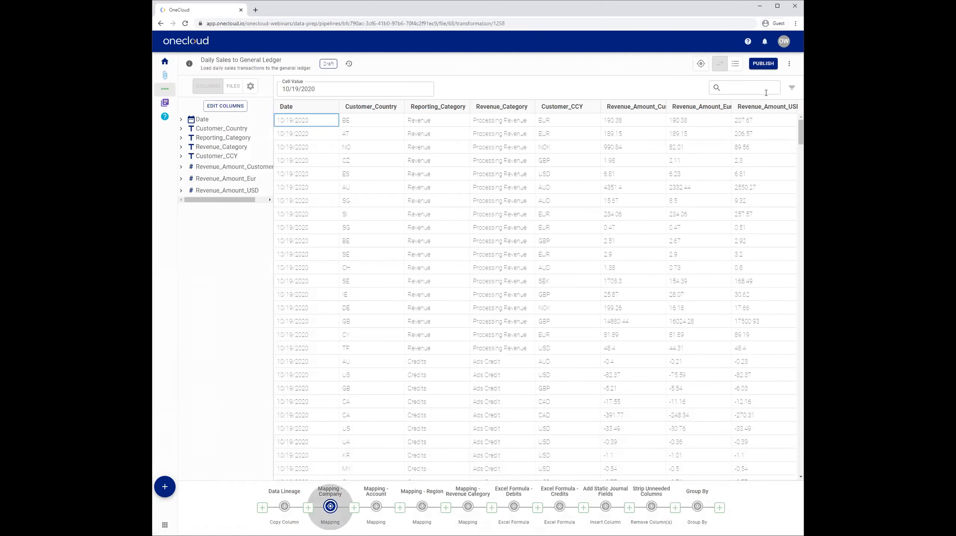
{"action": "left_click", "coordinate": [792, 90]}
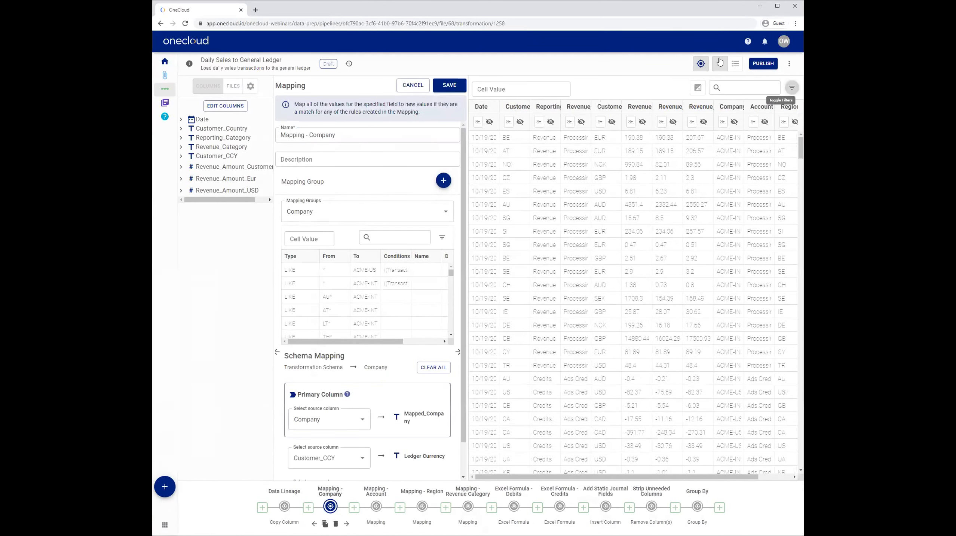
{"action": "left_click", "coordinate": [701, 65]}
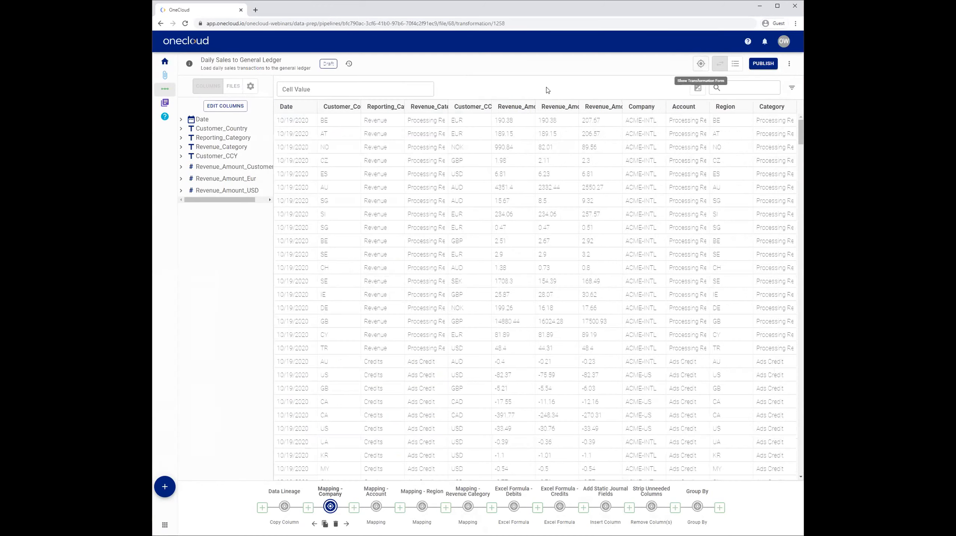
Step: Filter the Mapping - Company preview to rows whose customer country is AU
{"action": "left_click", "coordinate": [791, 89]}
{"action": "left_click", "coordinate": [333, 121]}
{"action": "left_click", "coordinate": [328, 186]}
{"action": "left_click", "coordinate": [455, 378]}
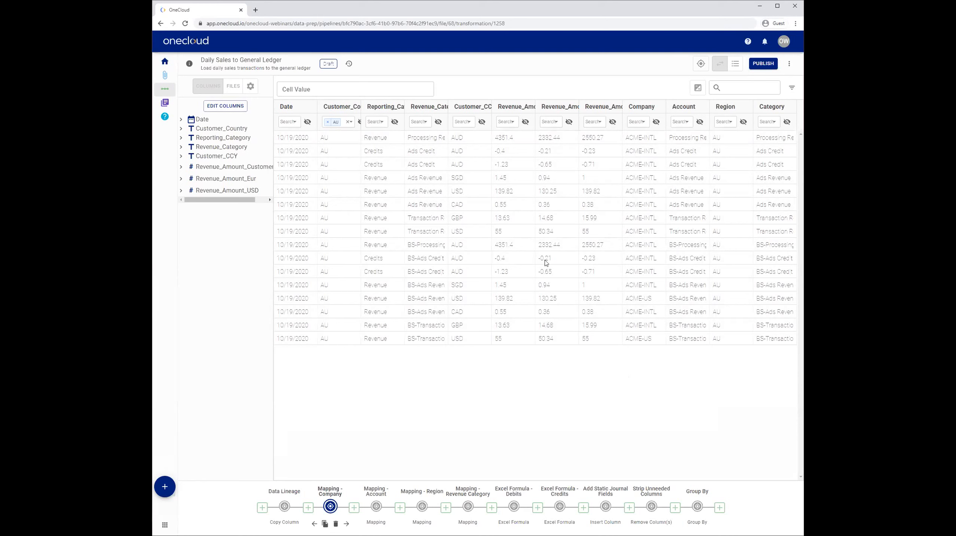
Step: Open the Region mapping group and examine the rule types available for adding and the group's properties
{"action": "left_click", "coordinate": [165, 102]}
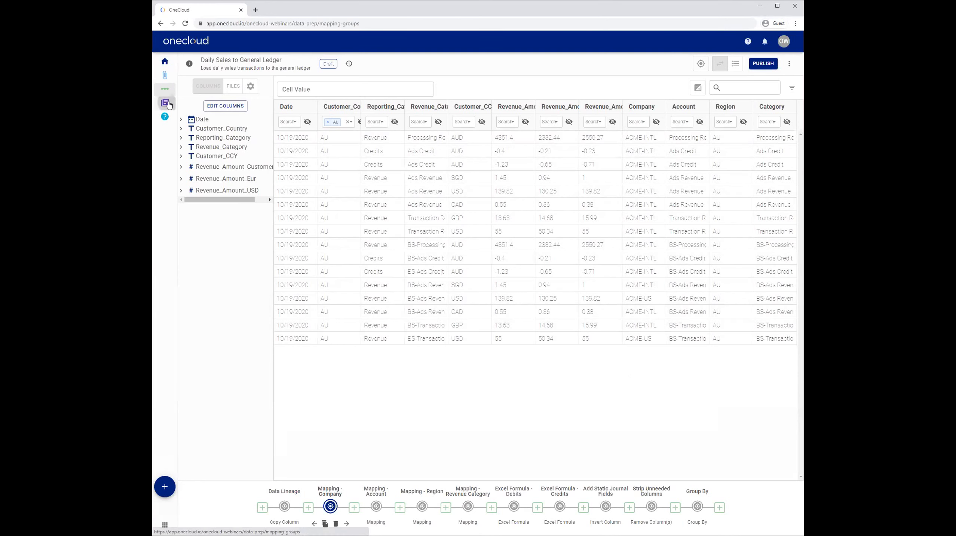
{"action": "left_click", "coordinate": [240, 109]}
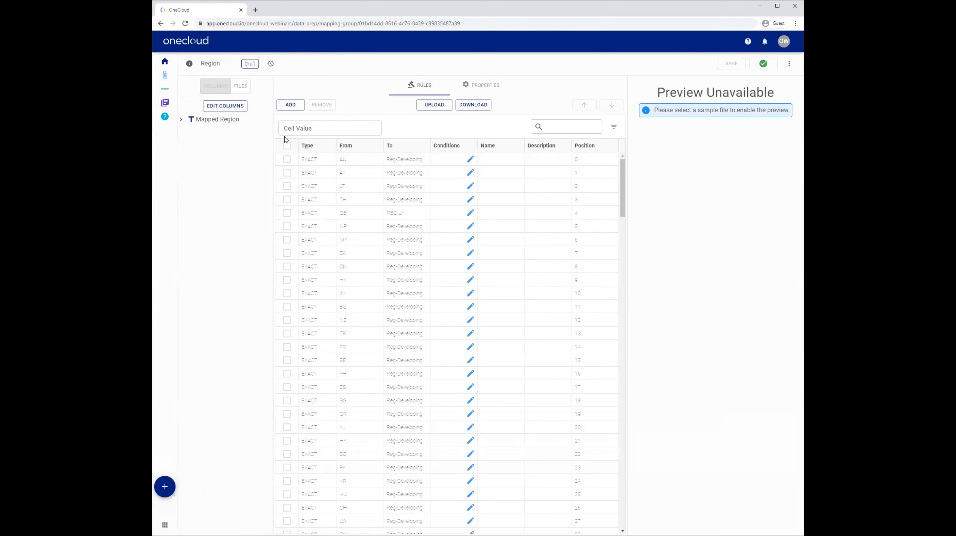
{"action": "left_click", "coordinate": [291, 104]}
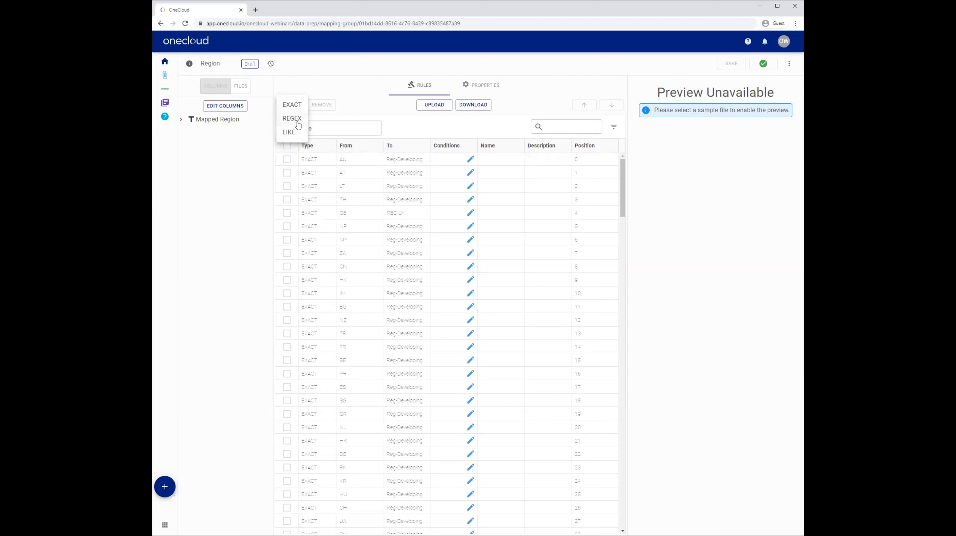
{"action": "left_click", "coordinate": [361, 109]}
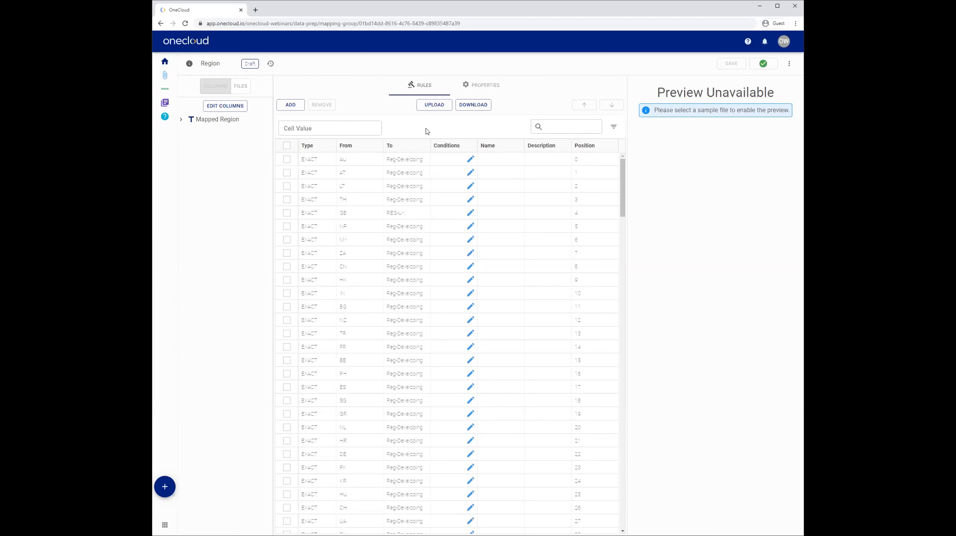
{"action": "left_click", "coordinate": [481, 87]}
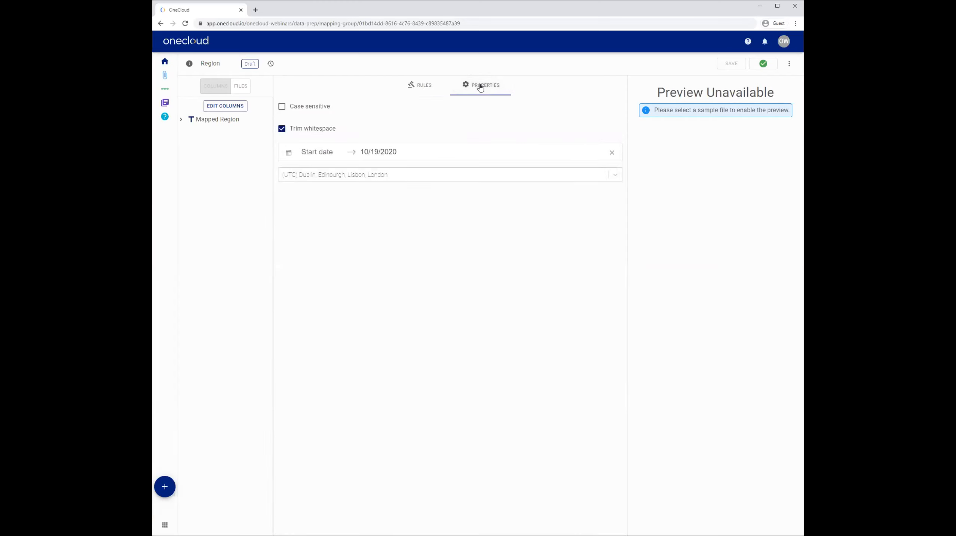
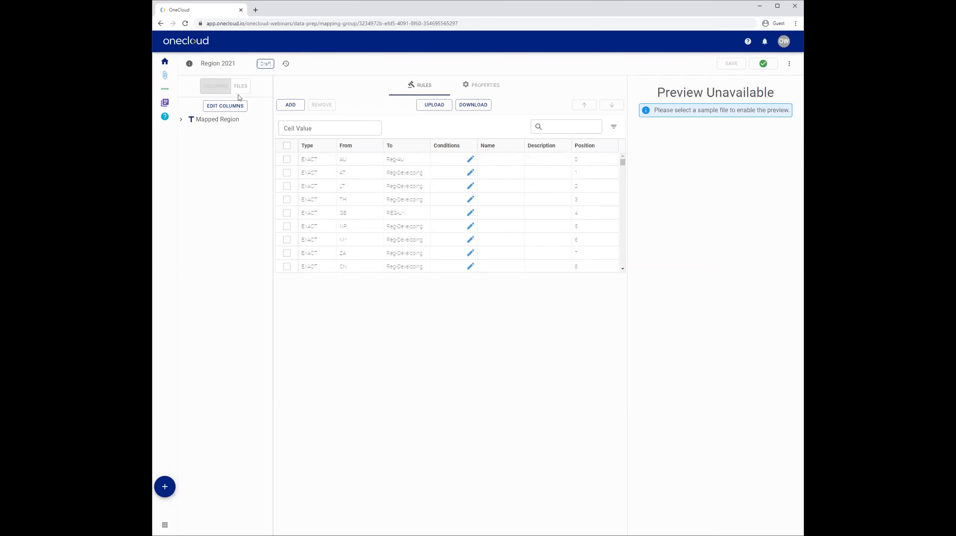
Step: Return to the pipelines list and open the Daily Sales to General Ledger pipeline
{"action": "left_click", "coordinate": [168, 76]}
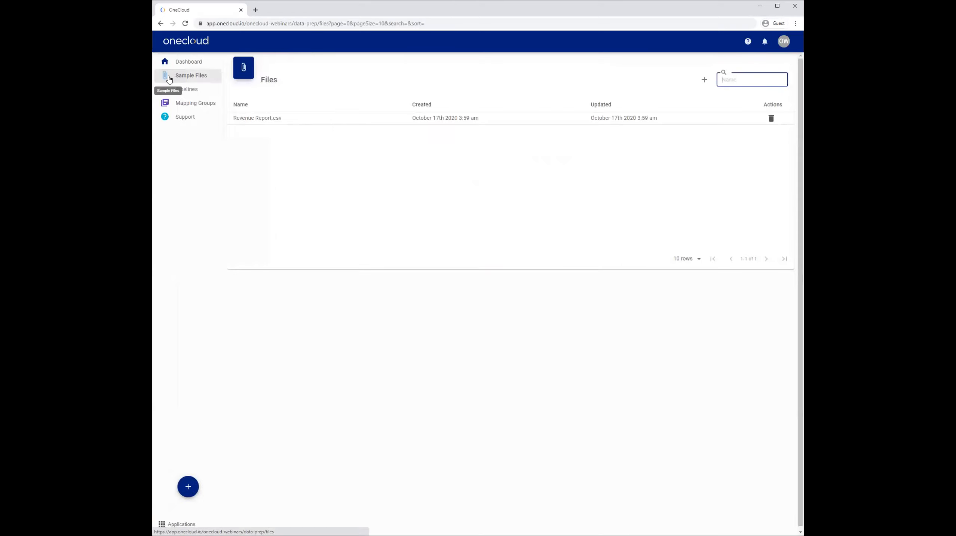
{"action": "left_click", "coordinate": [183, 89]}
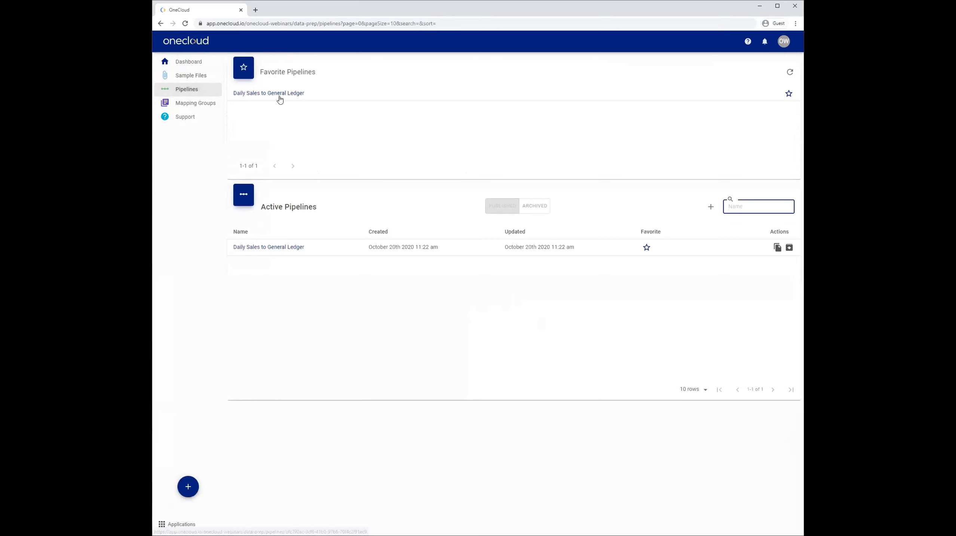
{"action": "left_click", "coordinate": [281, 94]}
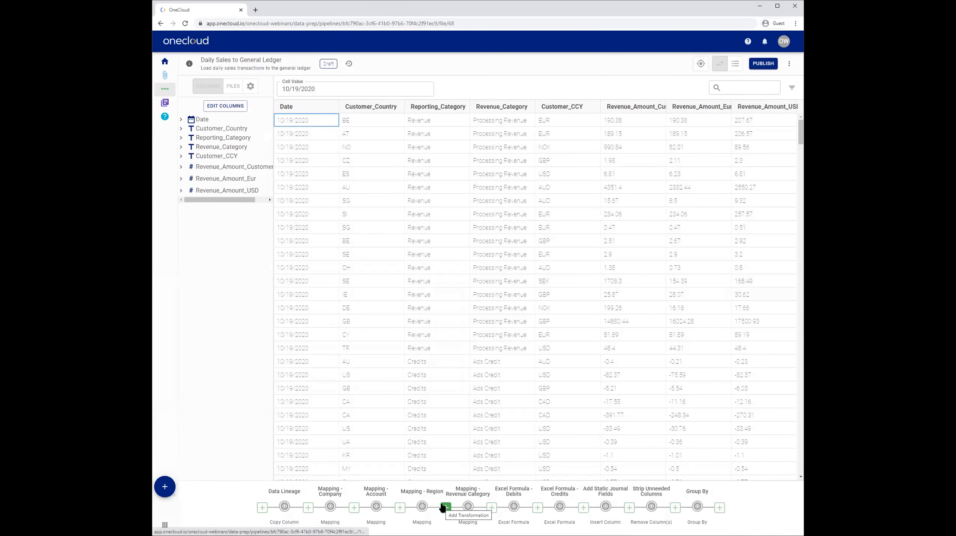
{"action": "left_click", "coordinate": [443, 507]}
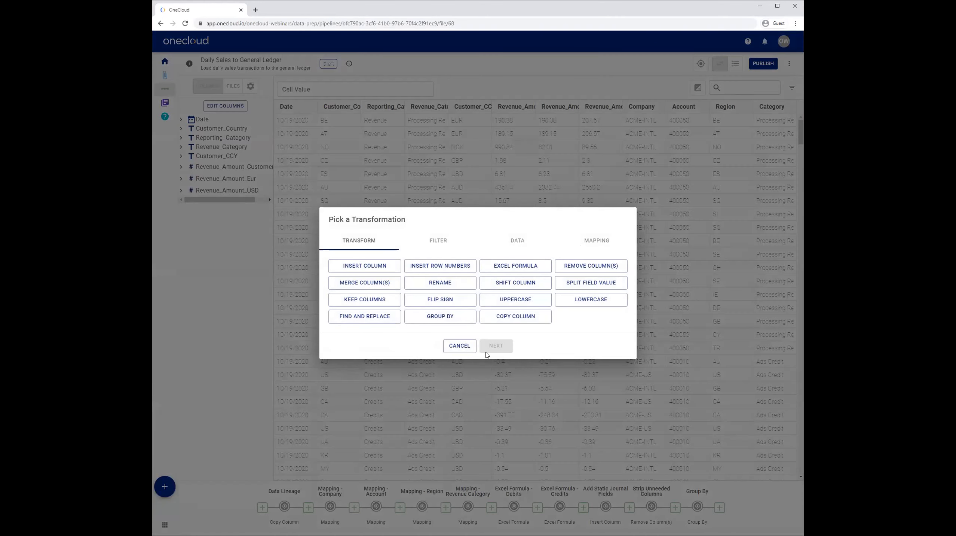
{"action": "left_click", "coordinate": [453, 343]}
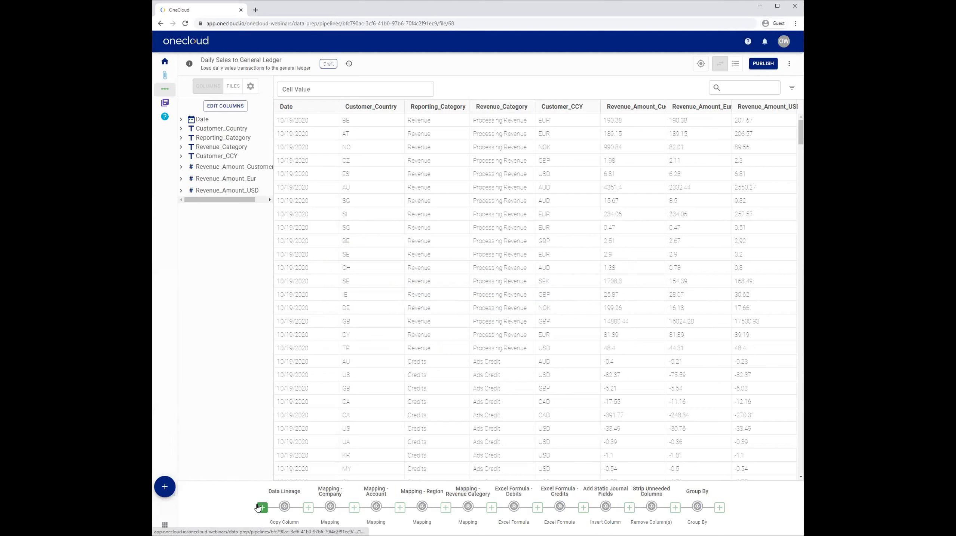
{"action": "left_click", "coordinate": [376, 506]}
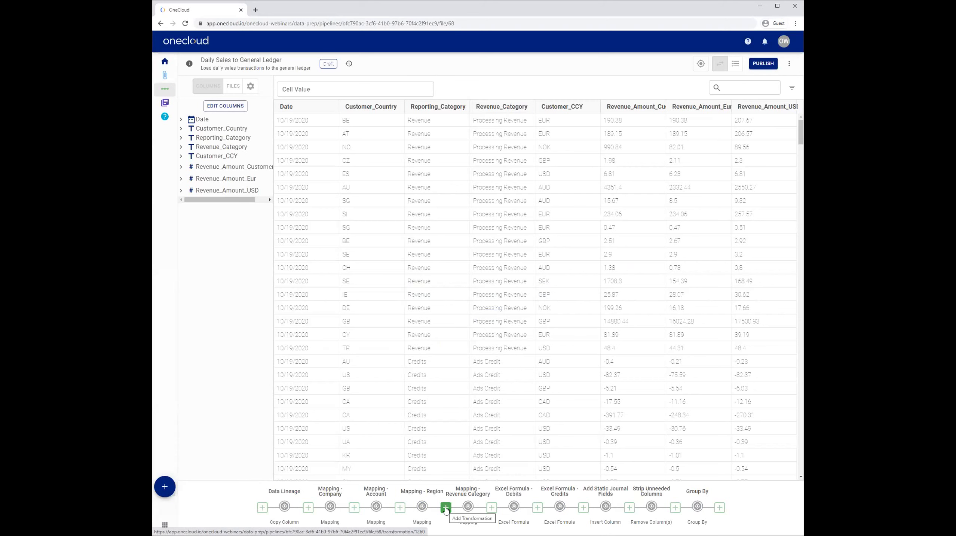
Step: Insert a Mapping transformation between Mapping - Region and Mapping - Revenue Category and name it "Mapping - Region 2021"
{"action": "left_click", "coordinate": [445, 507]}
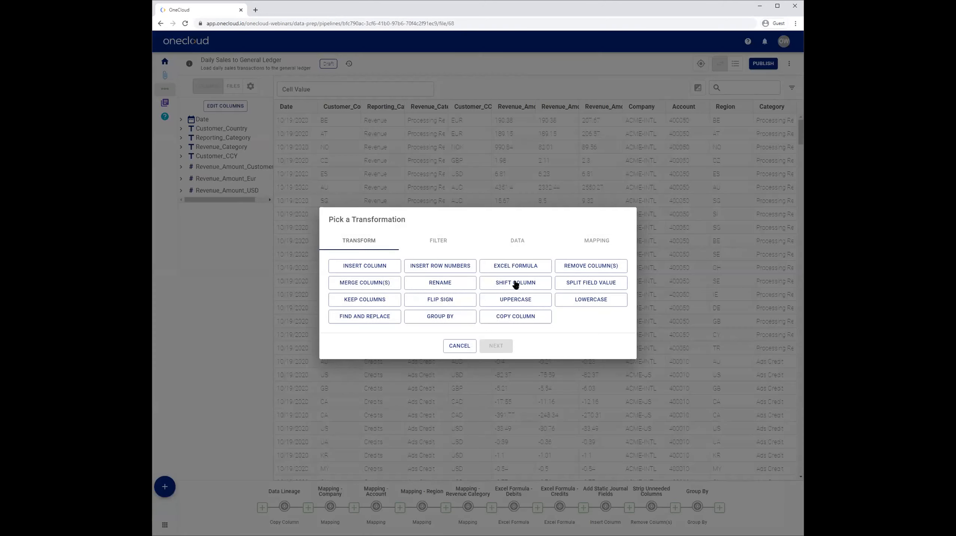
{"action": "left_click", "coordinate": [603, 243]}
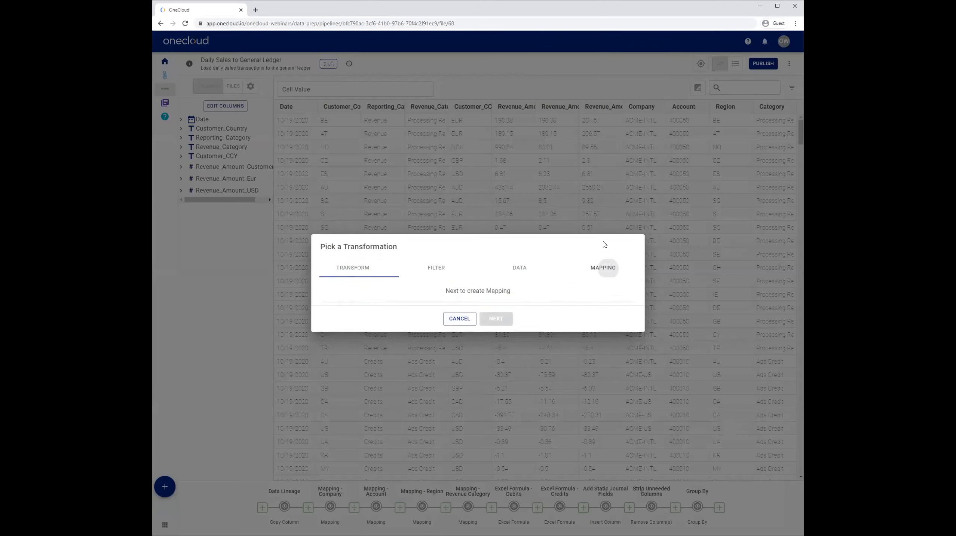
{"action": "left_click", "coordinate": [497, 327]}
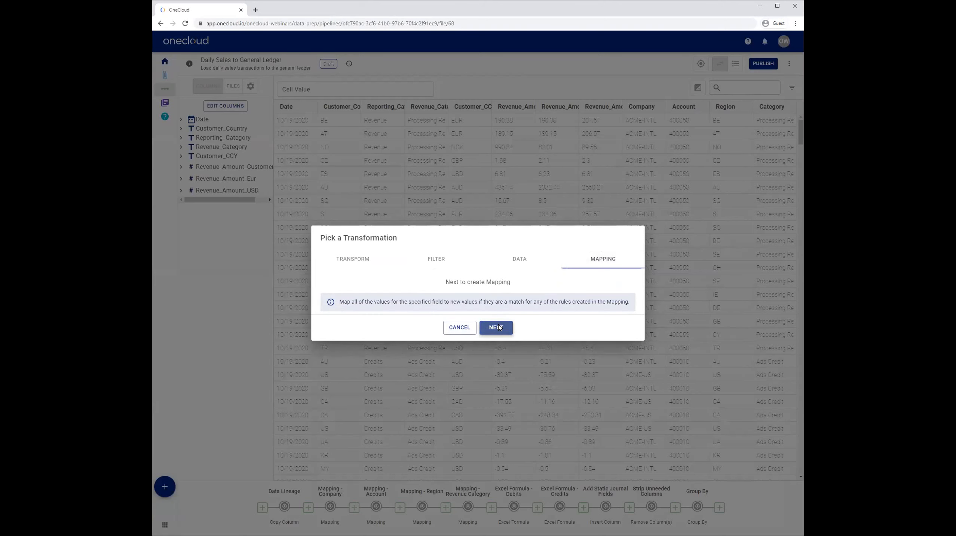
{"action": "left_click", "coordinate": [342, 137]}
{"action": "type", "text": "- Region 2021"}
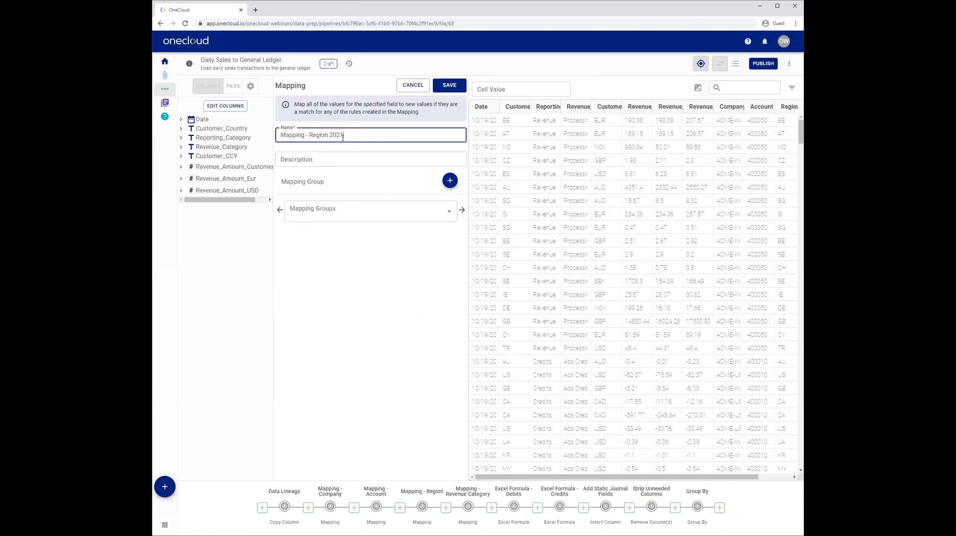
Step: Assign the Region 2021 mapping group with Region as the source column for Mapped Region, and save the transformation
{"action": "left_click", "coordinate": [367, 208]}
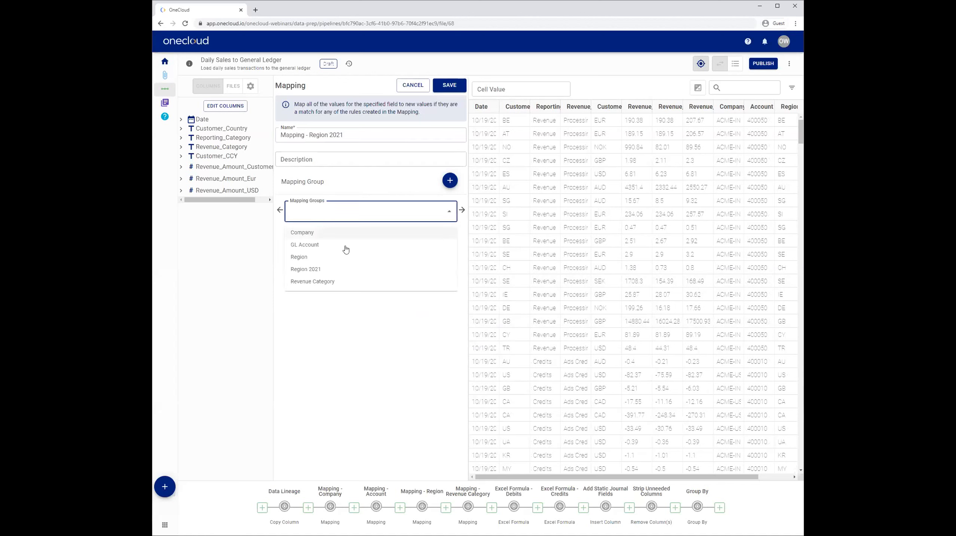
{"action": "left_click", "coordinate": [314, 269]}
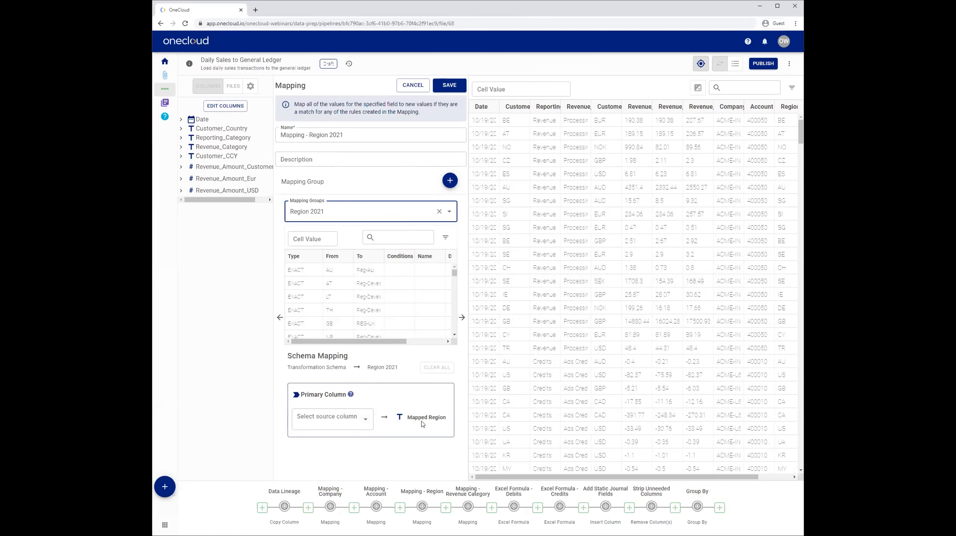
{"action": "left_click", "coordinate": [364, 420]}
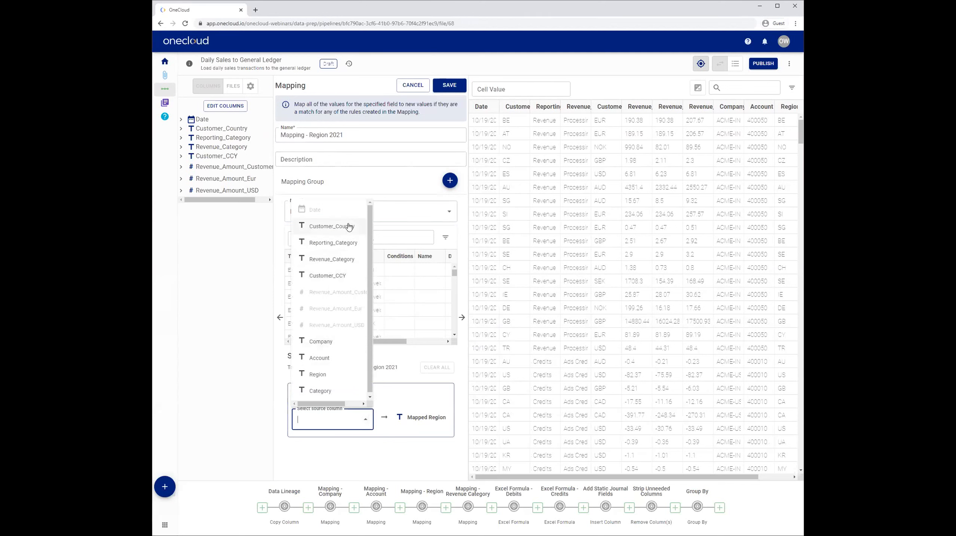
{"action": "left_click", "coordinate": [323, 375]}
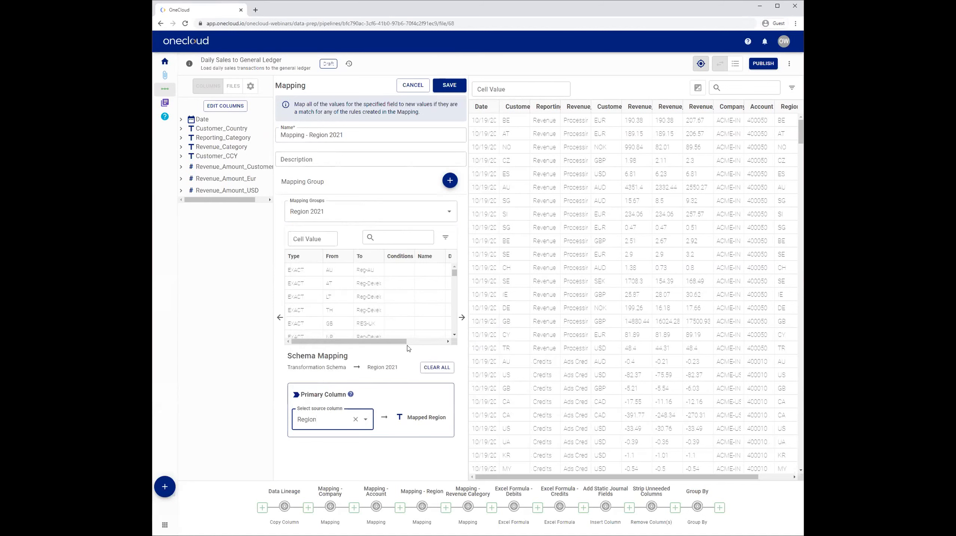
{"action": "left_click", "coordinate": [449, 85]}
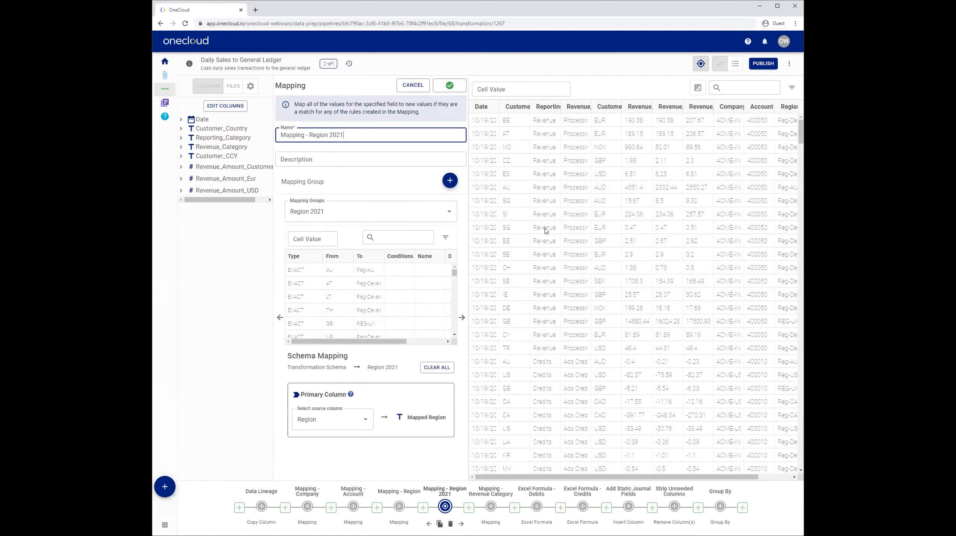
Step: Publish the pipeline and show the Mapping - Region 2021 preview with its transformation form hidden
{"action": "left_click", "coordinate": [762, 64]}
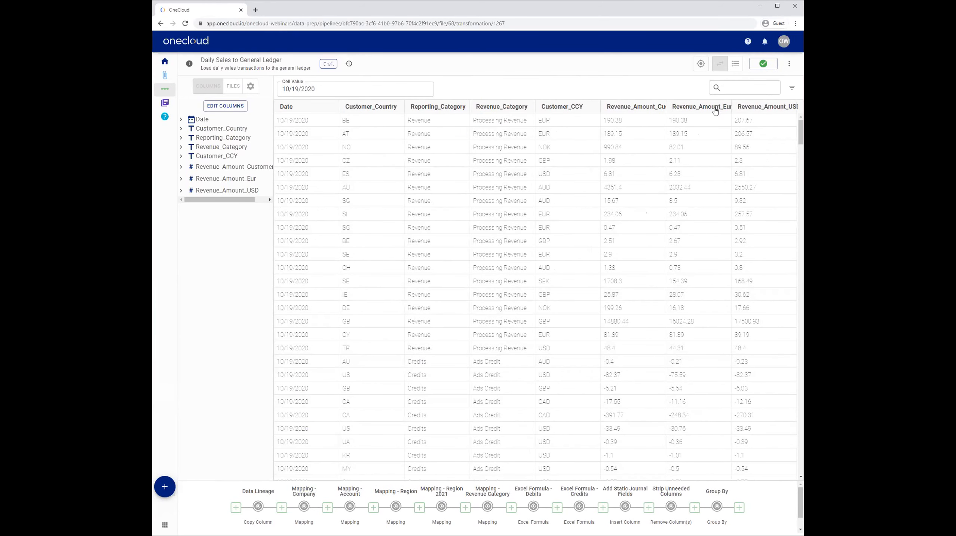
{"action": "left_click", "coordinate": [442, 506]}
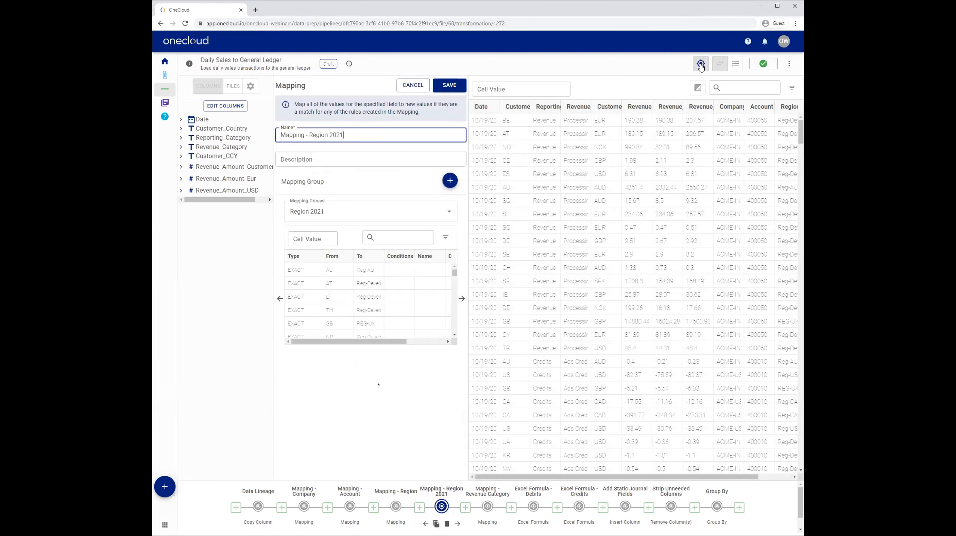
{"action": "left_click", "coordinate": [700, 64]}
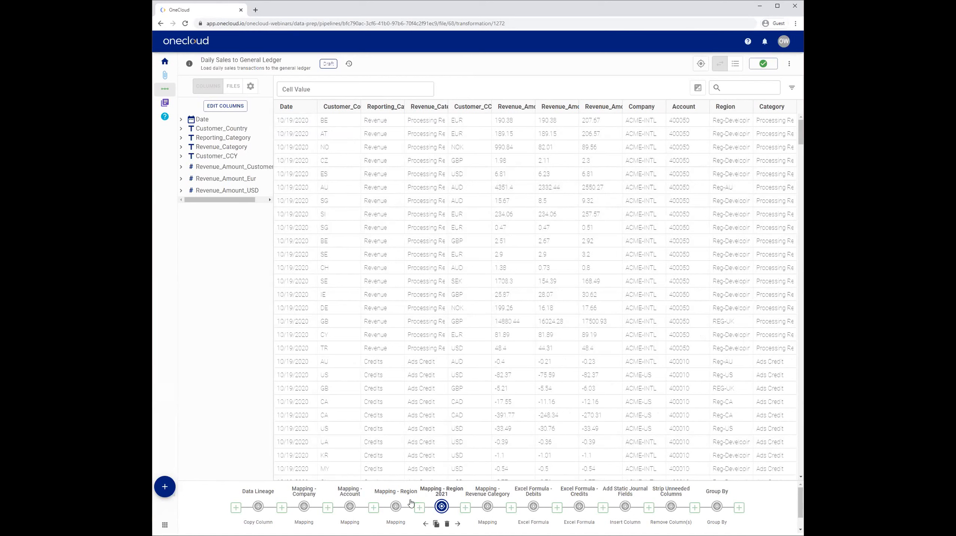
Step: Examine the fields removed by the Strip Unneeded Columns transformation and view its full-width data preview
{"action": "left_click", "coordinate": [671, 507]}
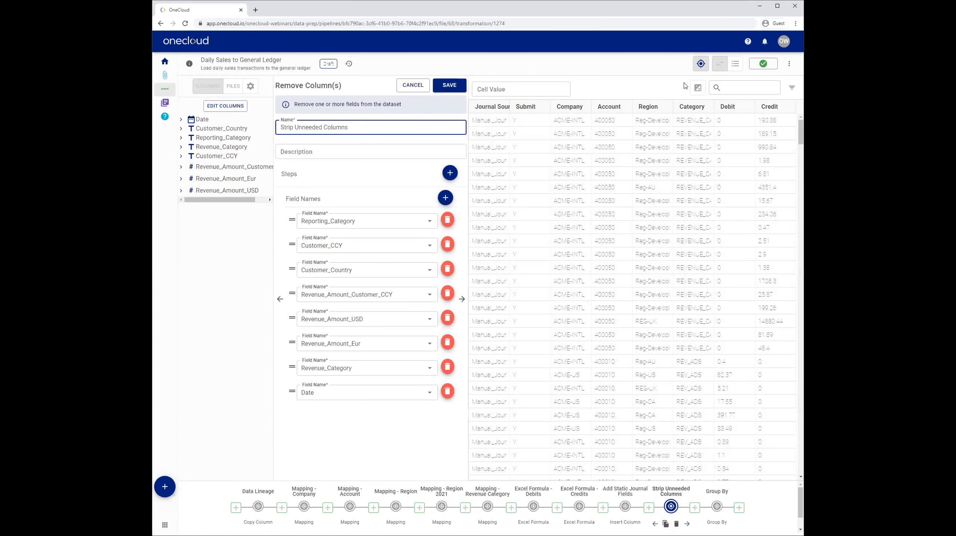
{"action": "left_click", "coordinate": [700, 66]}
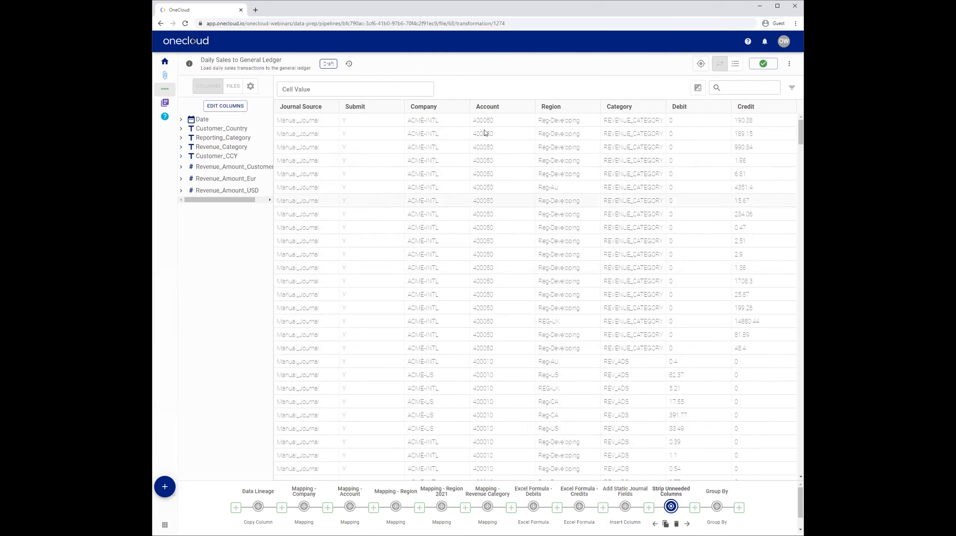
{"action": "left_click", "coordinate": [701, 64]}
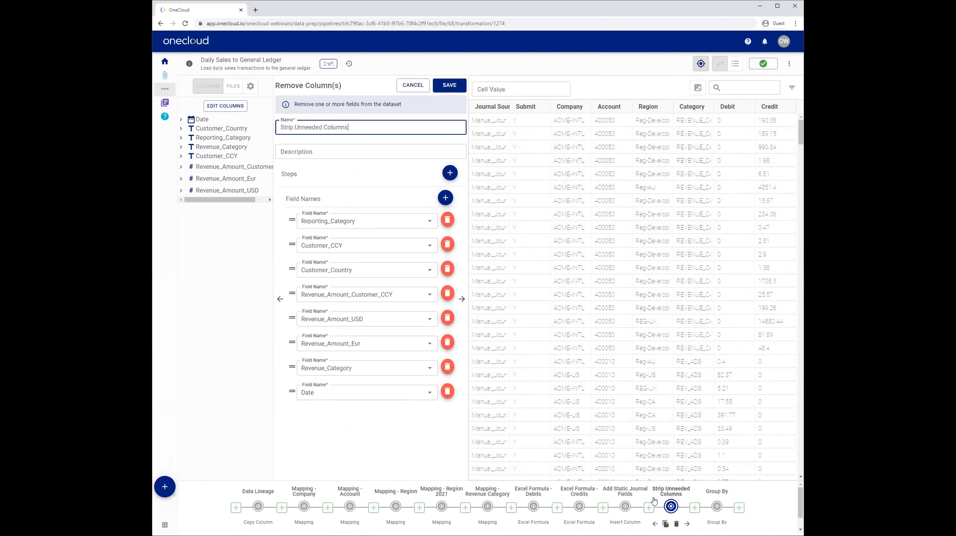
{"action": "left_click", "coordinate": [700, 64]}
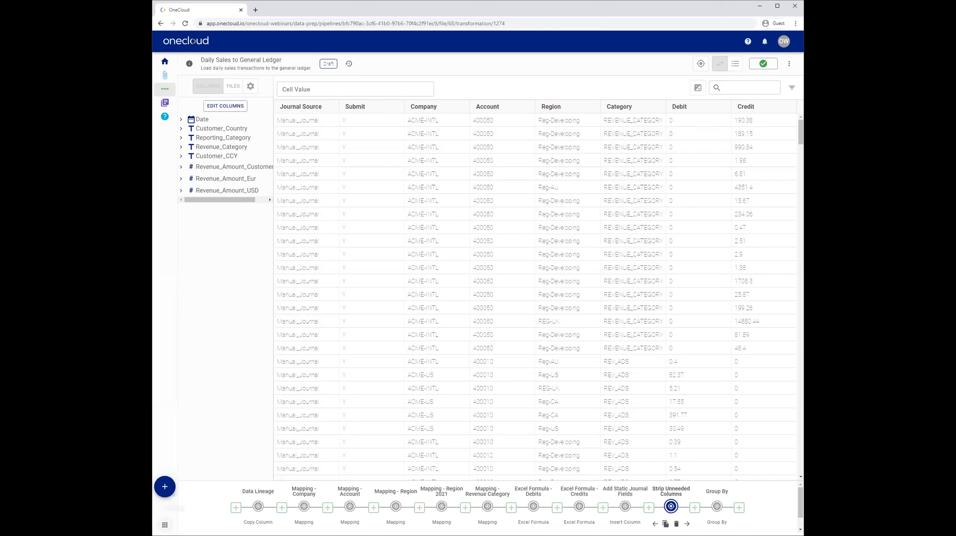
Step: Switch to Integration Studio and open the OneCloud Data Prep Webinar chain for editing
{"action": "left_click", "coordinate": [165, 524]}
{"action": "left_click", "coordinate": [194, 488]}
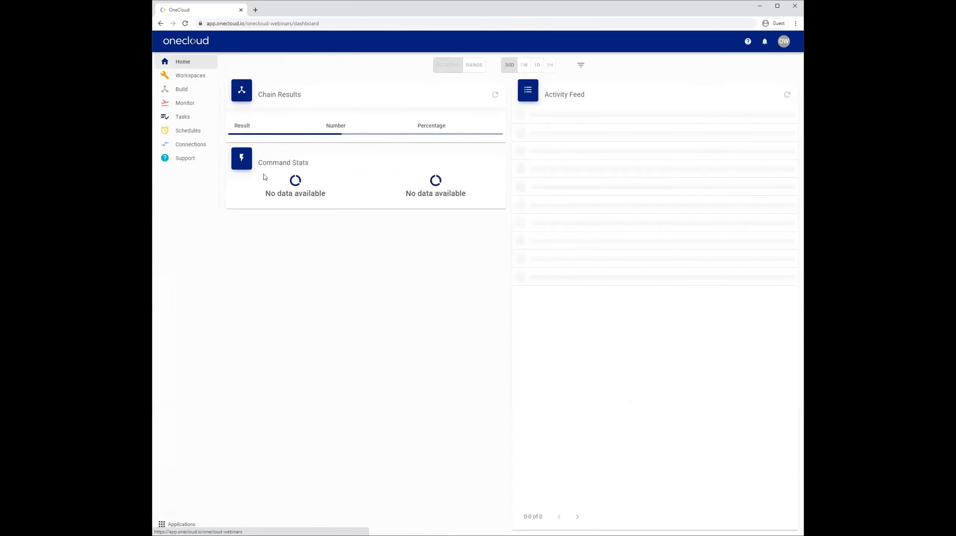
{"action": "left_click", "coordinate": [183, 89]}
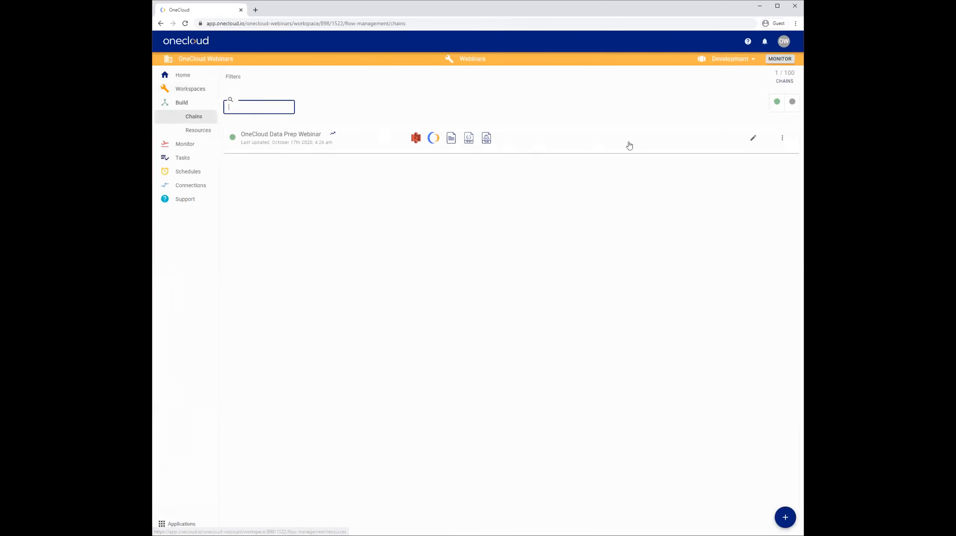
{"action": "left_click", "coordinate": [745, 136]}
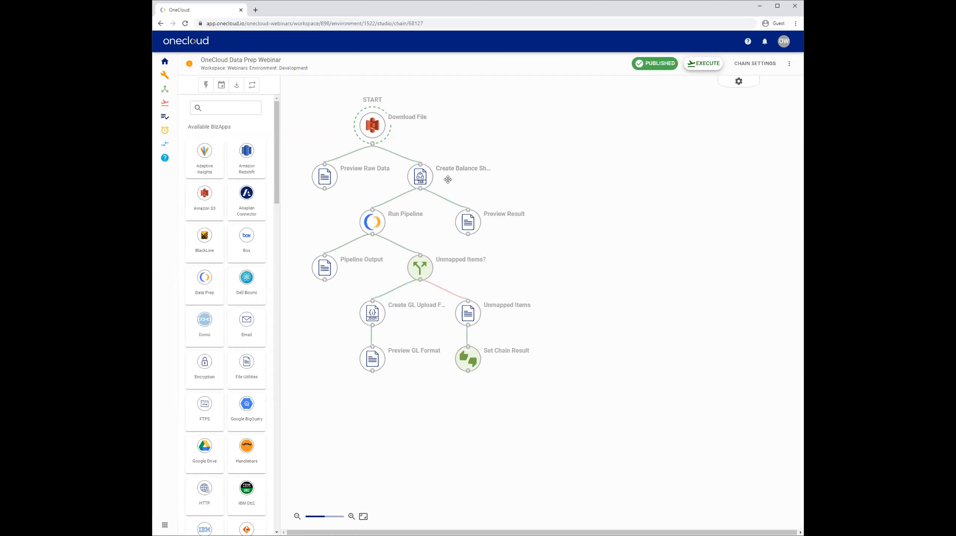
Step: Review the BS prefix in the Create Balance Sheet Records query and close the command without saving
{"action": "left_click", "coordinate": [423, 171]}
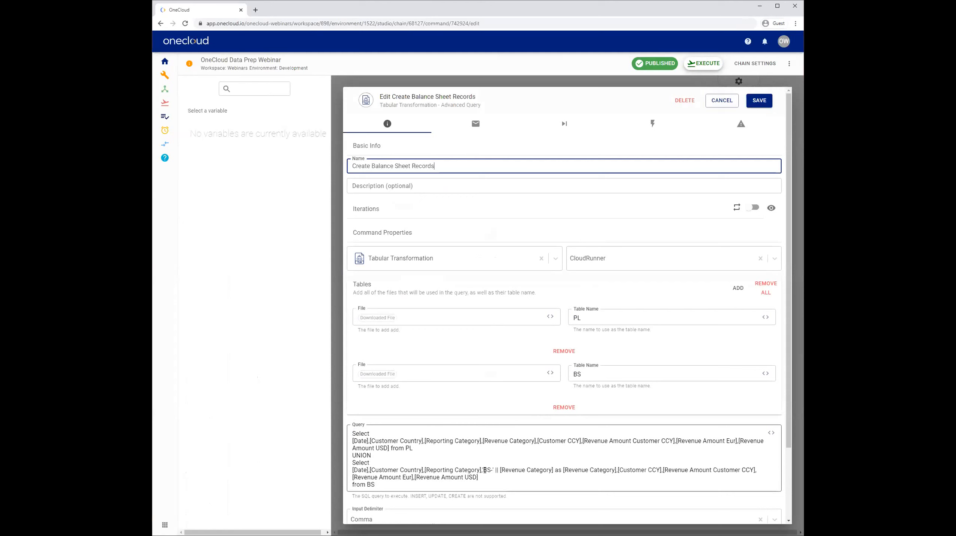
{"action": "double_click", "coordinate": [487, 468]}
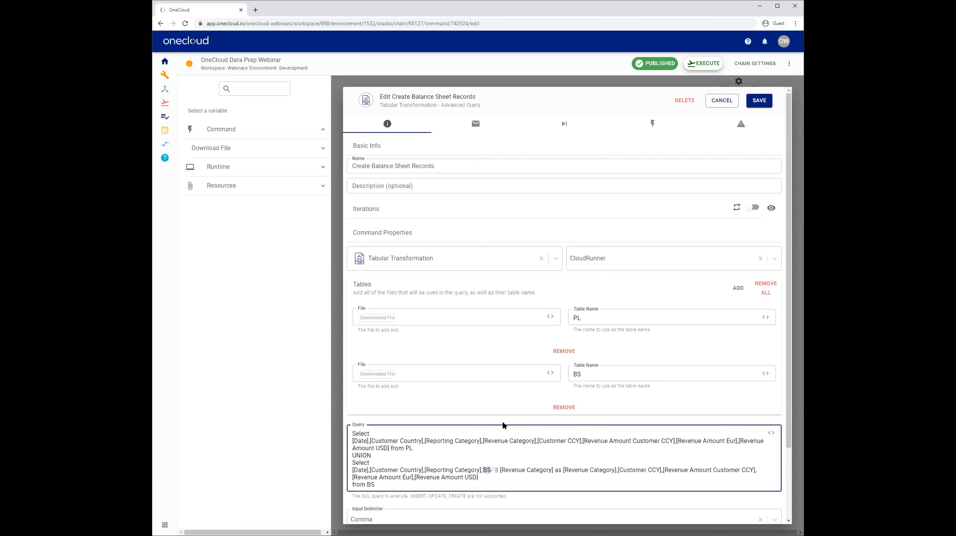
{"action": "left_click", "coordinate": [722, 100]}
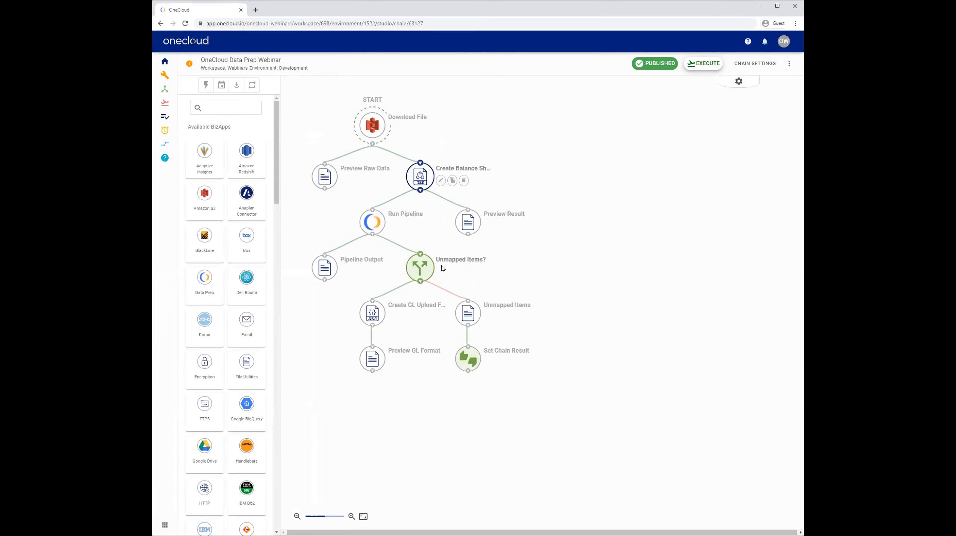
Step: Execute the OneCloud Data Prep Webinar chain and inspect the outputs and logs of its Unmapped Items command
{"action": "left_click", "coordinate": [700, 65]}
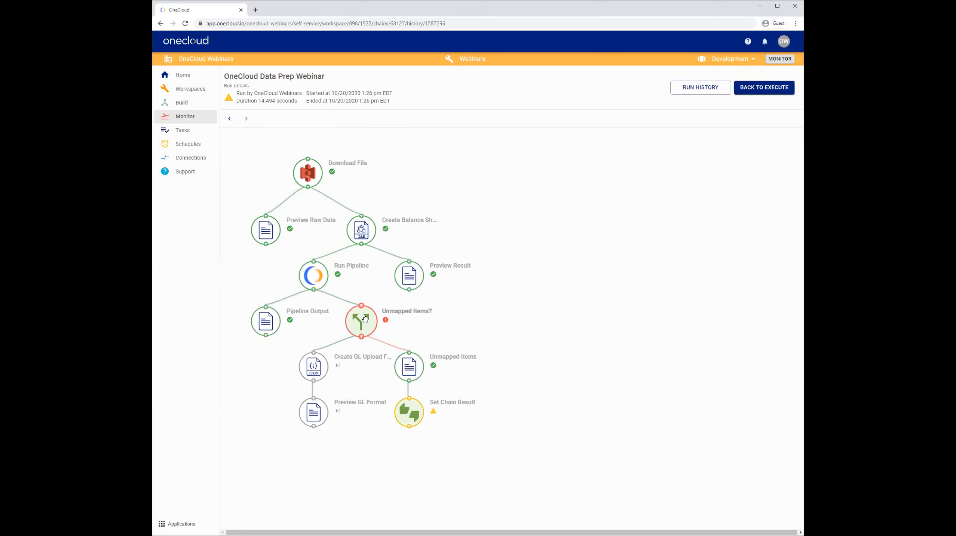
{"action": "left_click", "coordinate": [409, 366]}
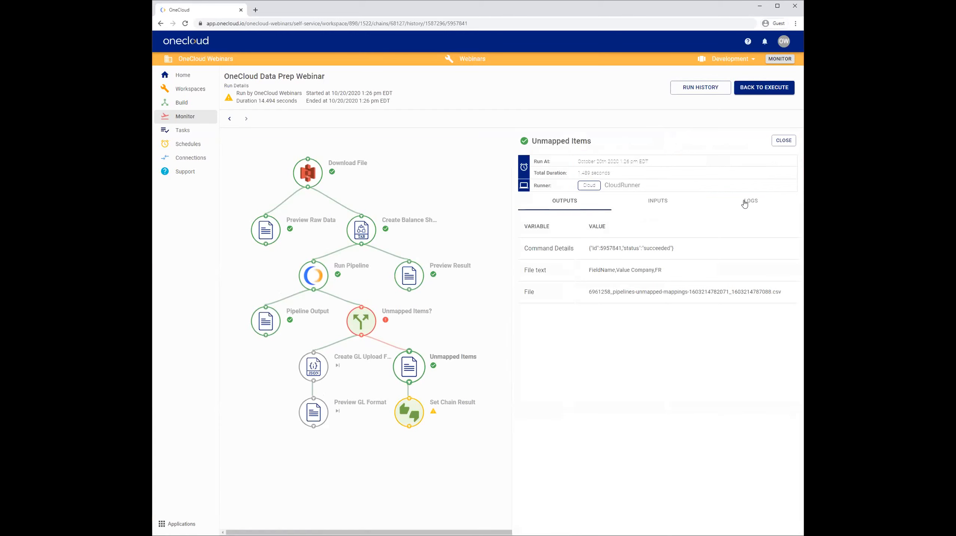
{"action": "left_click", "coordinate": [745, 202]}
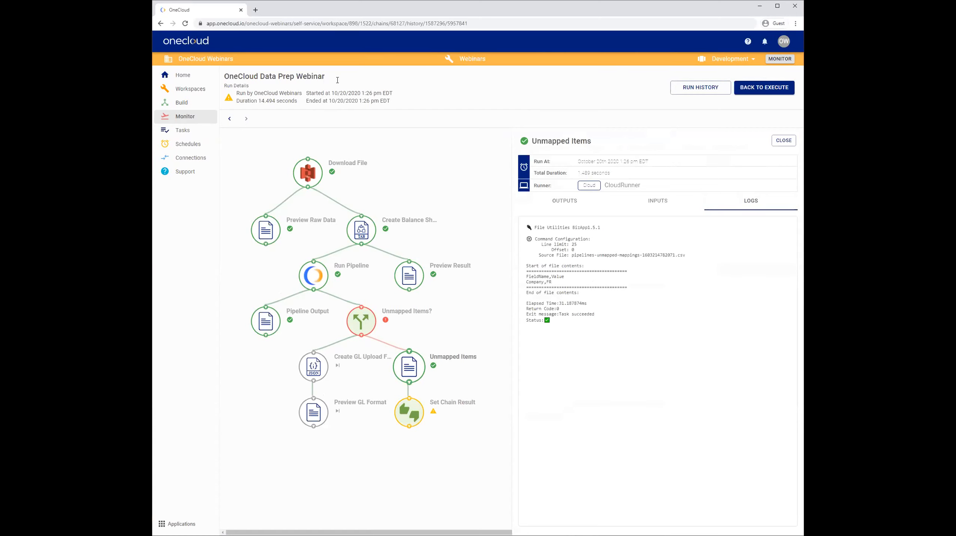
Step: Switch back to Data Prep and open the Company mapping group
{"action": "left_click", "coordinate": [179, 524]}
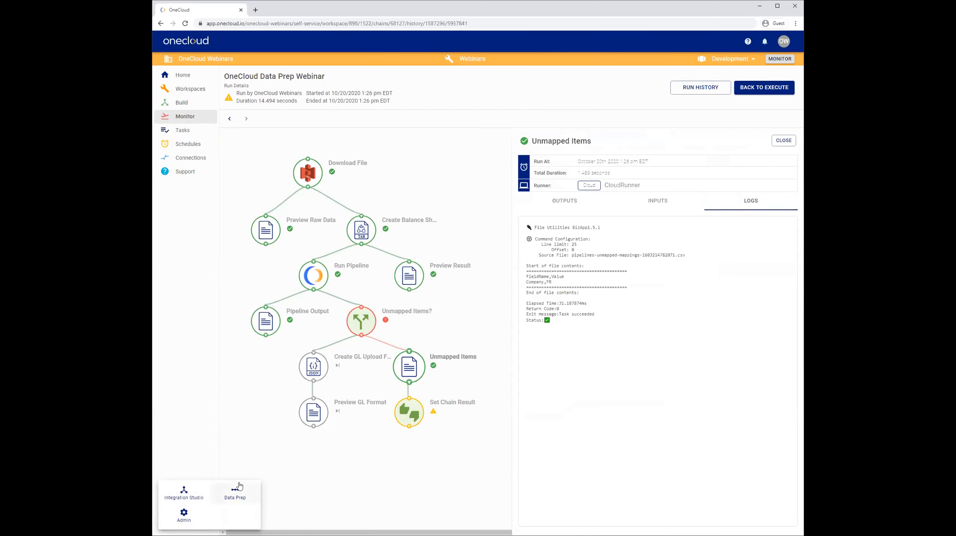
{"action": "left_click", "coordinate": [236, 490]}
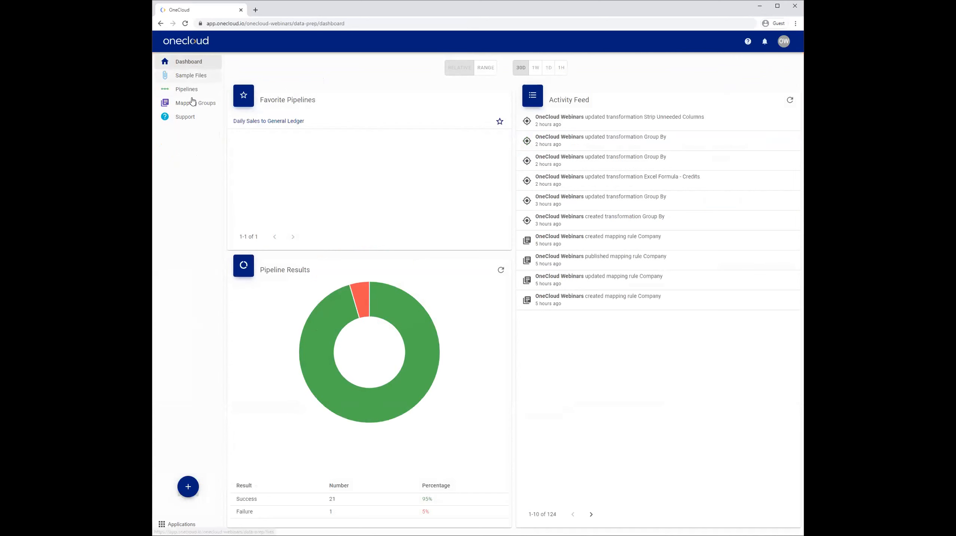
{"action": "left_click", "coordinate": [193, 102]}
{"action": "left_click", "coordinate": [242, 94]}
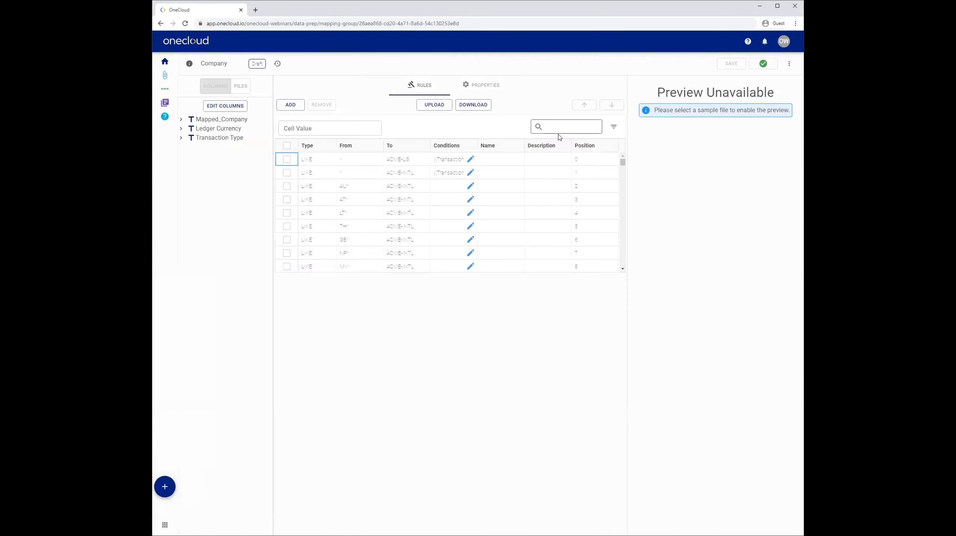
Step: Find the FR rule in the Company mapping group, correct its From value to FR*, and save the confirmed change
{"action": "left_click", "coordinate": [561, 124]}
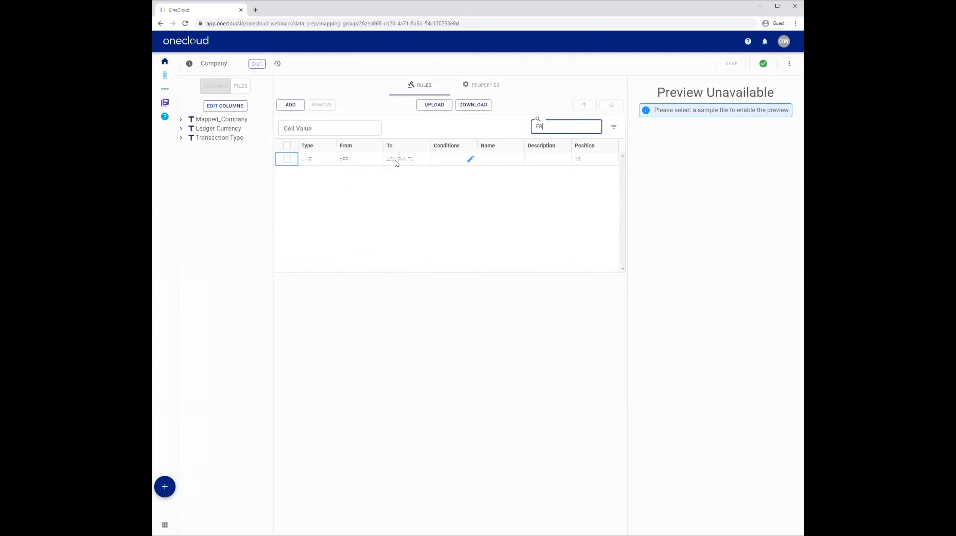
{"action": "double_click", "coordinate": [360, 158]}
{"action": "key", "text": "Home"}
{"action": "key", "text": "Delete"}
{"action": "key", "text": "Return"}
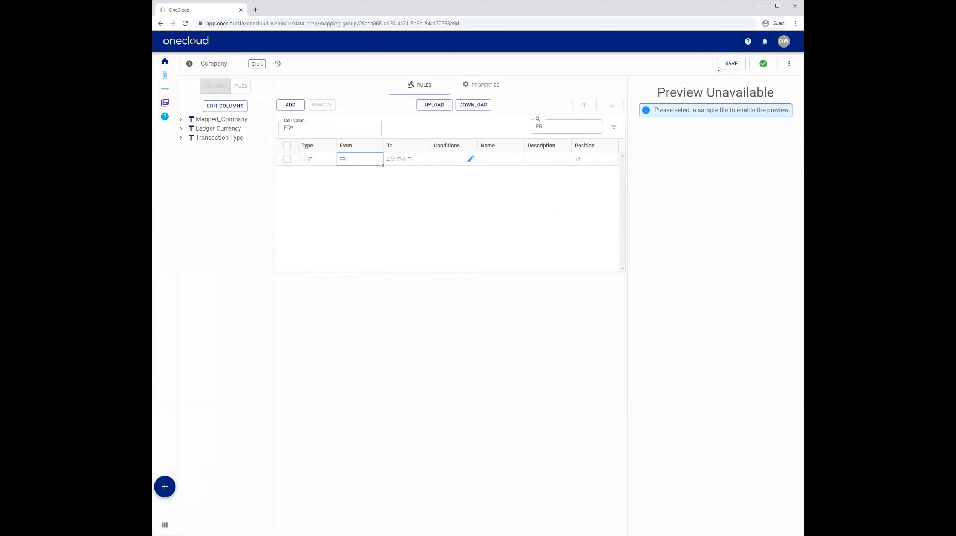
{"action": "left_click", "coordinate": [731, 63]}
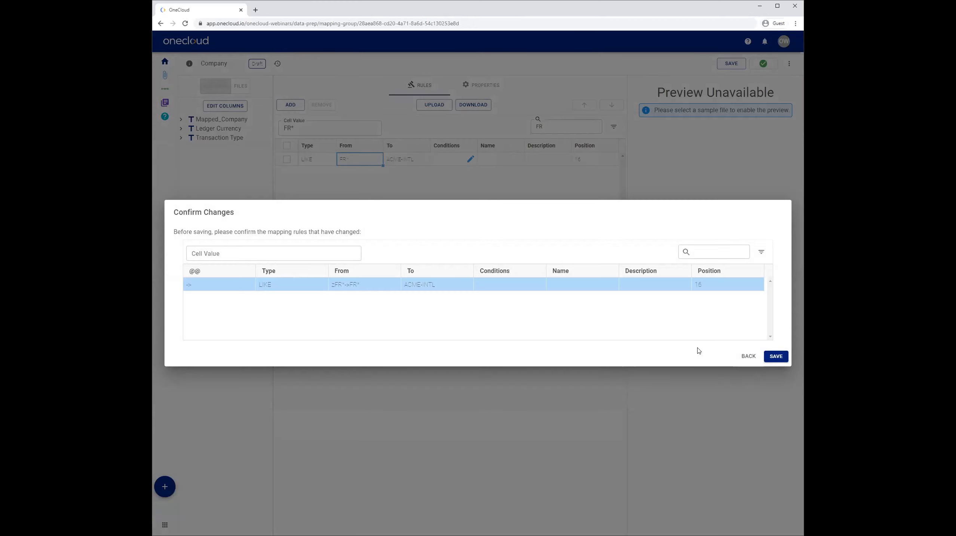
{"action": "left_click", "coordinate": [775, 356]}
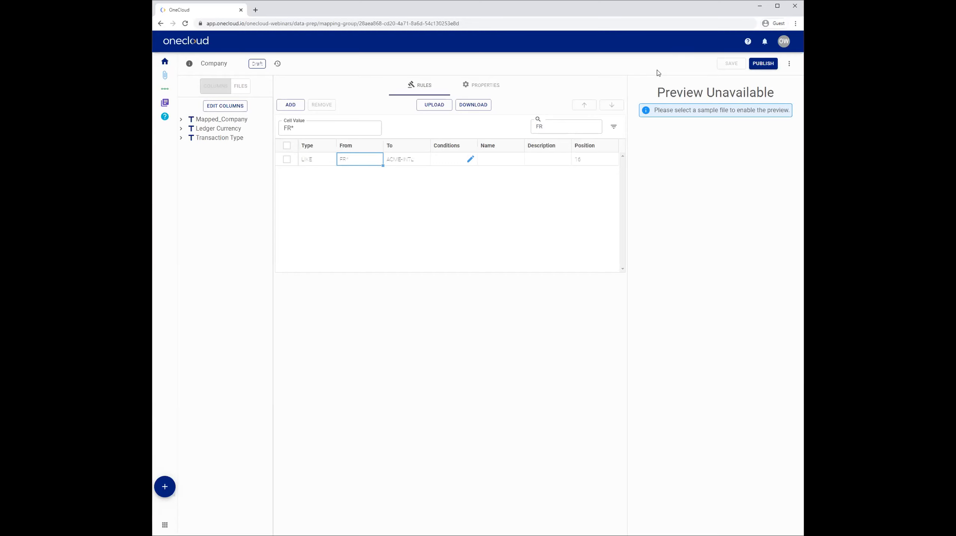
Step: Check the properties of the Company mapping group and publish the updated mapping rules
{"action": "left_click", "coordinate": [477, 89]}
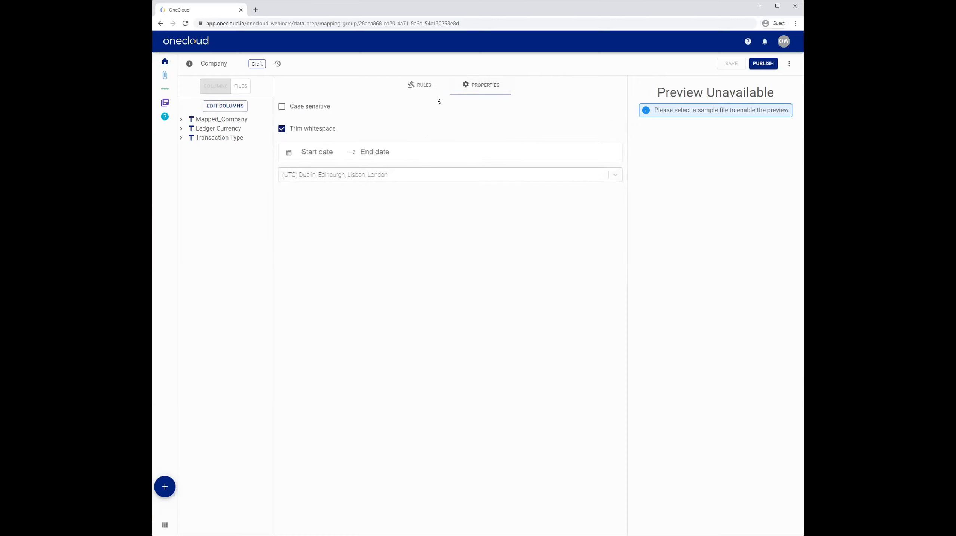
{"action": "left_click", "coordinate": [424, 86]}
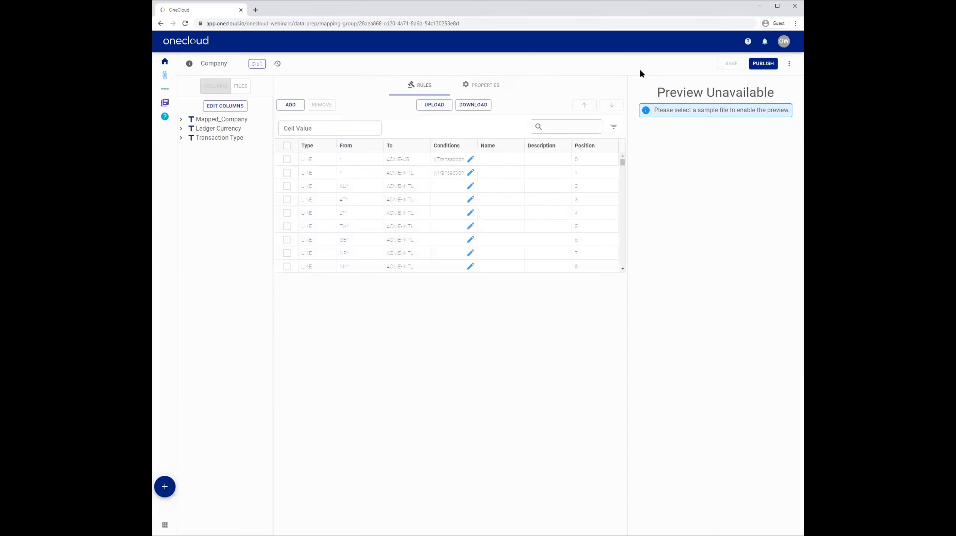
{"action": "left_click", "coordinate": [758, 70]}
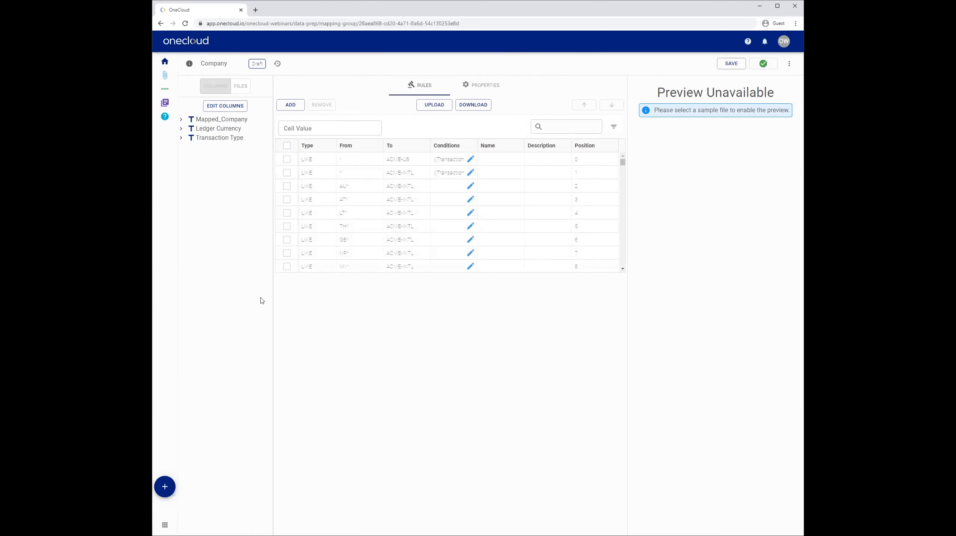
Step: Switch to Integration Studio and run the OneCloud Data Prep Webinar chain again
{"action": "left_click", "coordinate": [165, 487]}
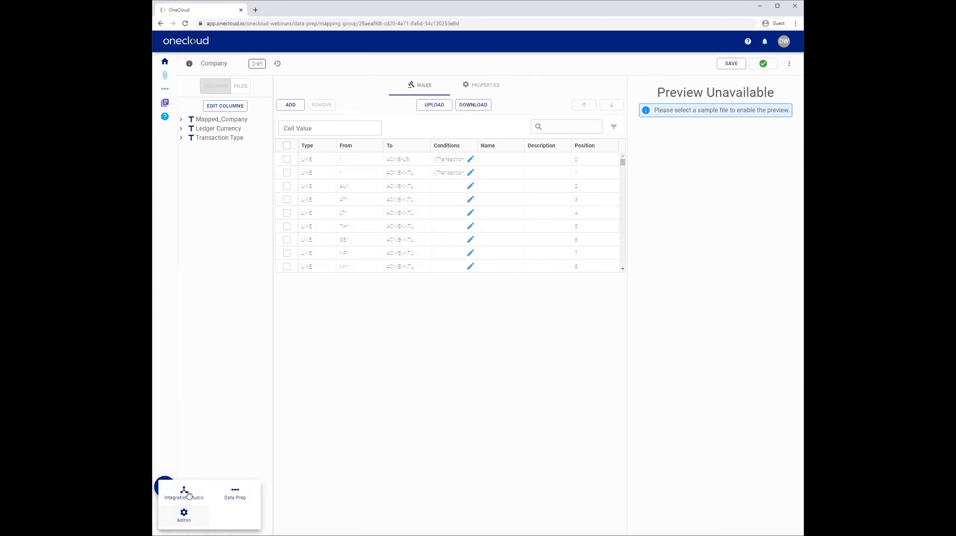
{"action": "left_click", "coordinate": [189, 495]}
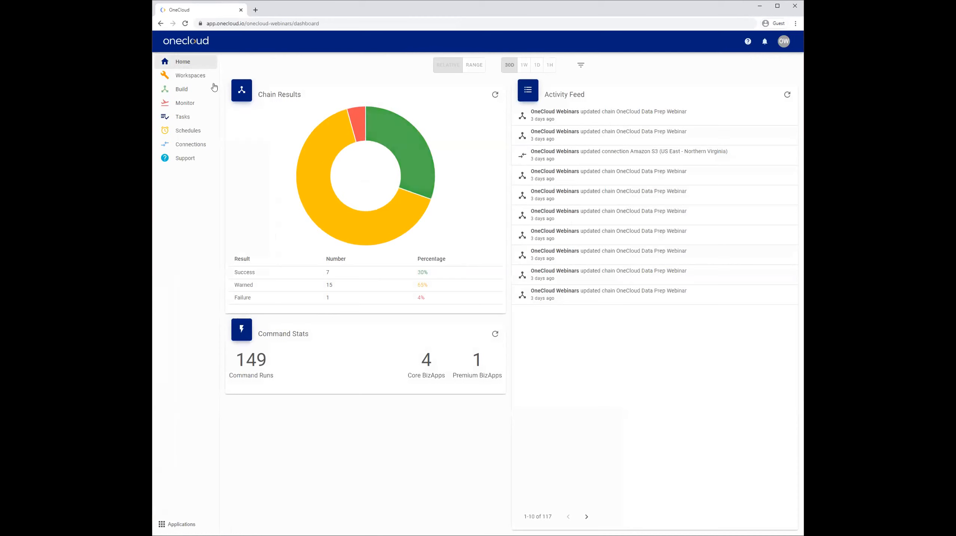
{"action": "left_click", "coordinate": [212, 89]}
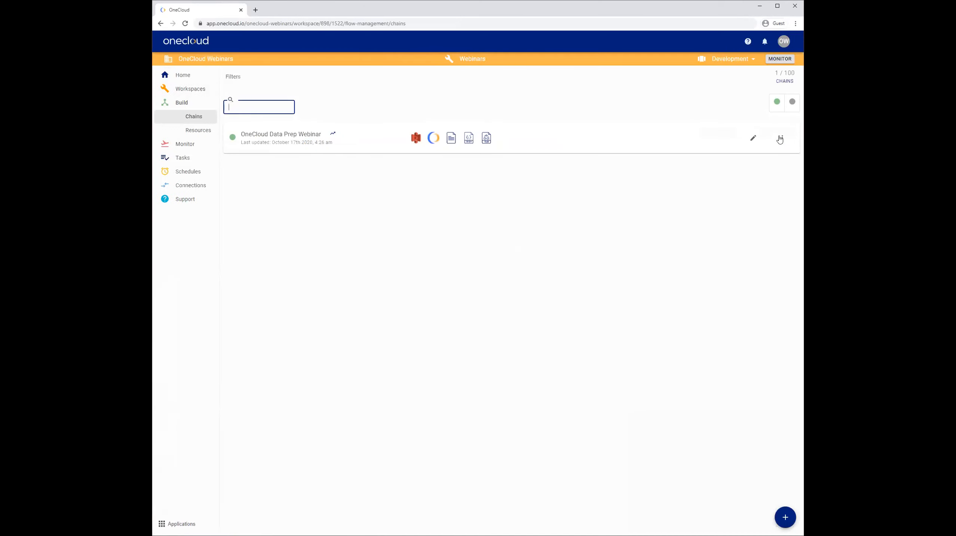
{"action": "left_click", "coordinate": [779, 139]}
{"action": "left_click", "coordinate": [767, 172]}
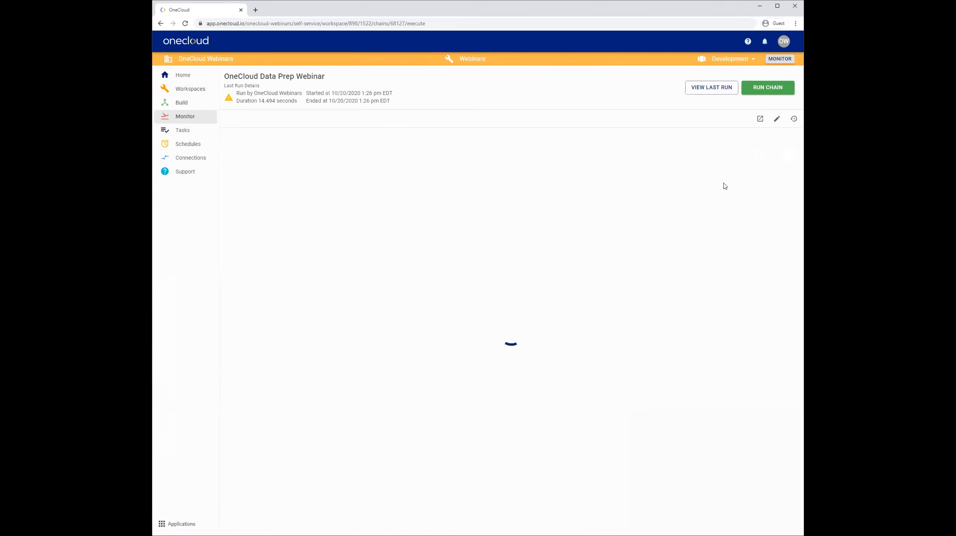
{"action": "left_click", "coordinate": [768, 88]}
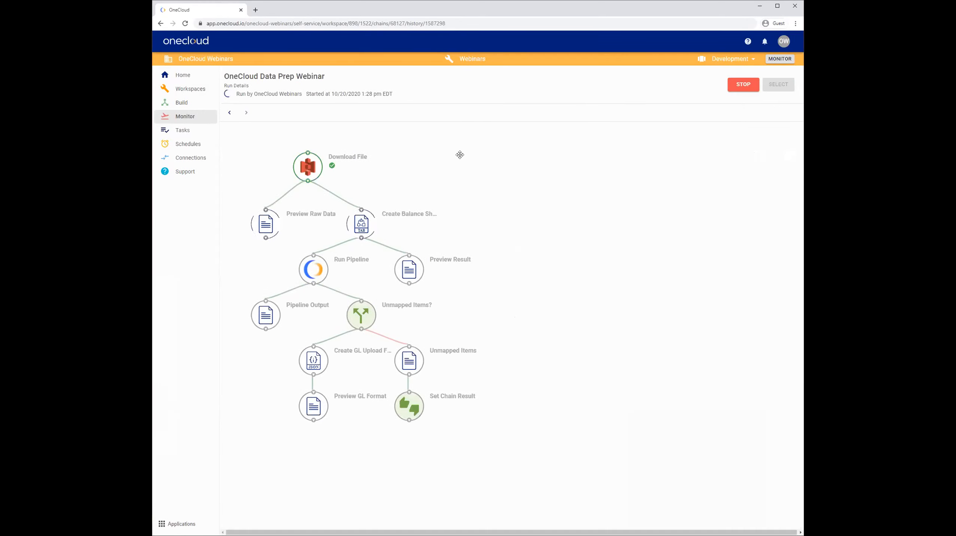
Step: Examine the outputs and logs of the Preview Raw Data and Pipeline Output commands in the chain run
{"action": "left_click", "coordinate": [267, 221]}
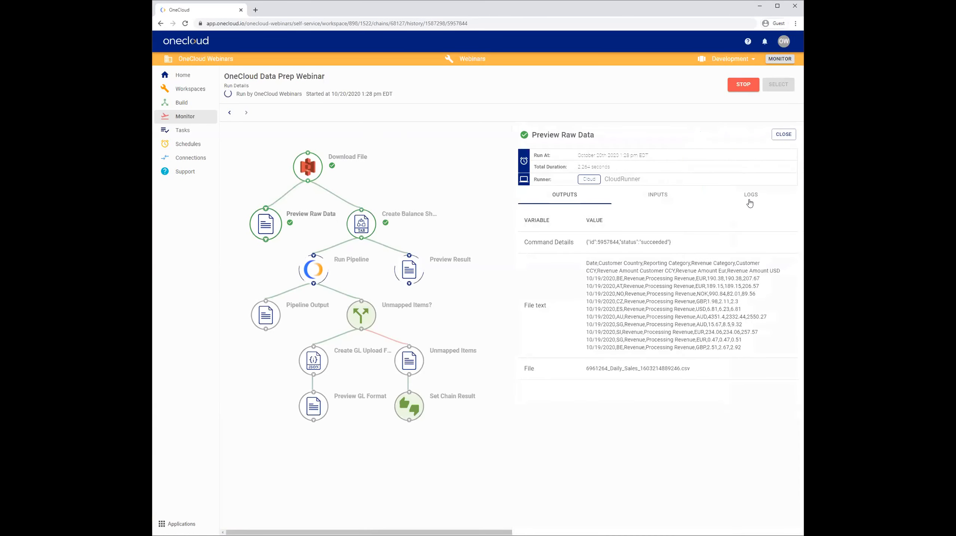
{"action": "left_click", "coordinate": [749, 202]}
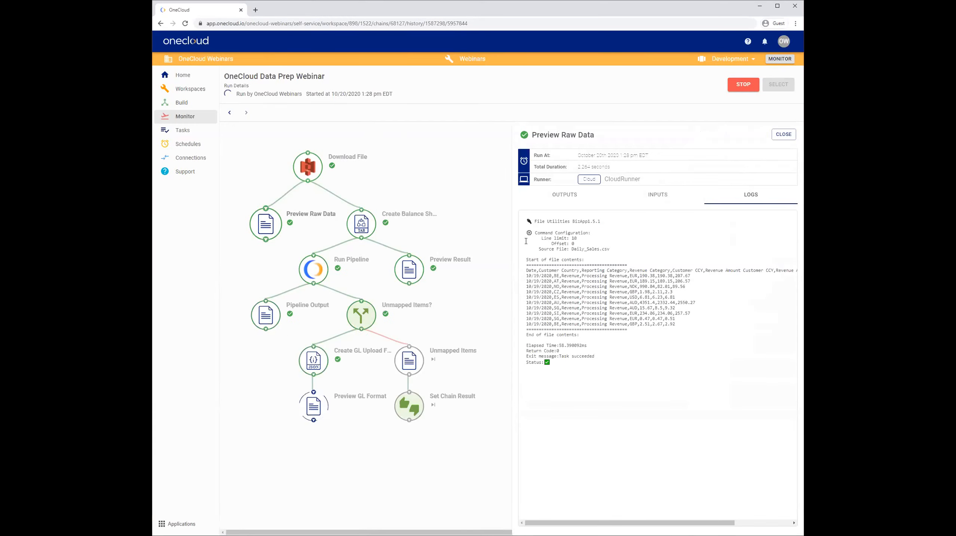
{"action": "left_click", "coordinate": [266, 315]}
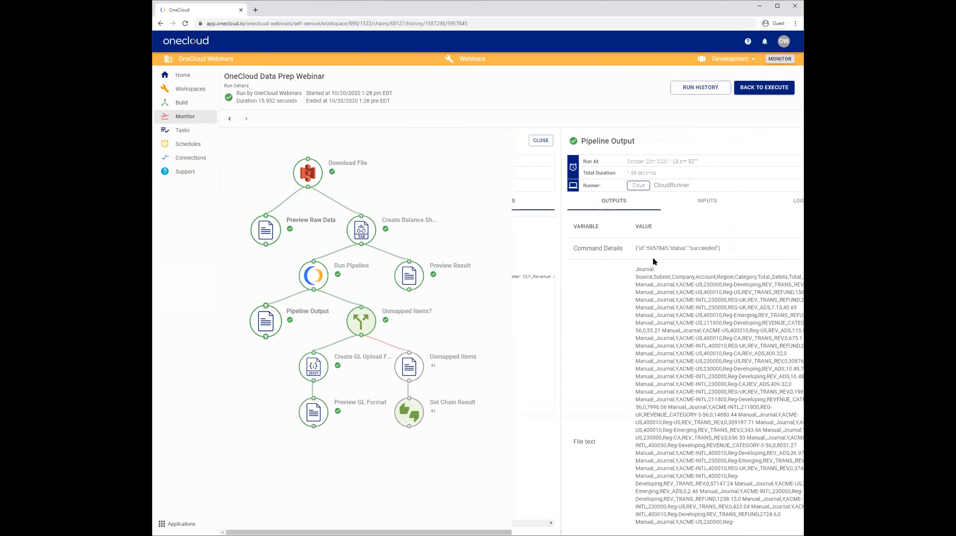
{"action": "left_click", "coordinate": [747, 205]}
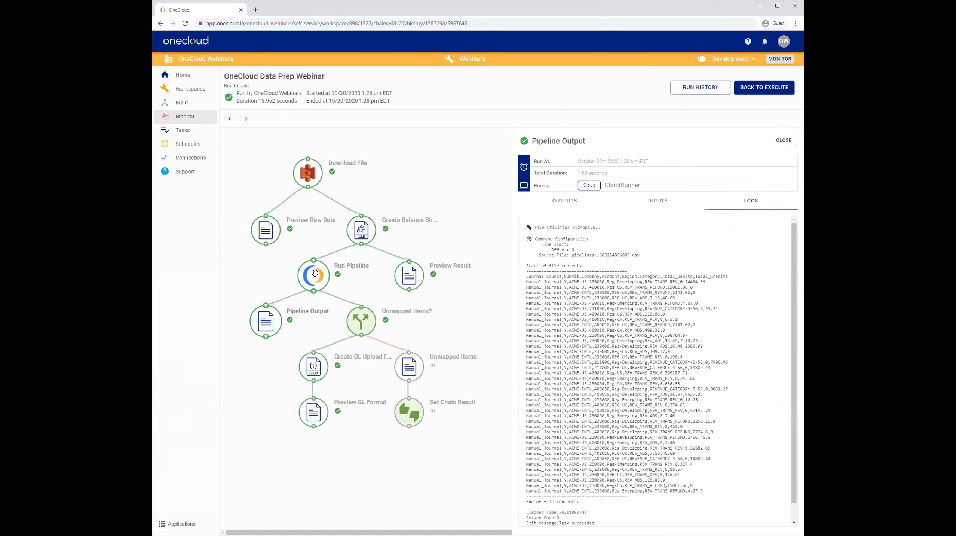
Step: Inspect the logs of the Create GL Upload Format and Preview GL Format commands and close the command details
{"action": "left_click", "coordinate": [314, 364]}
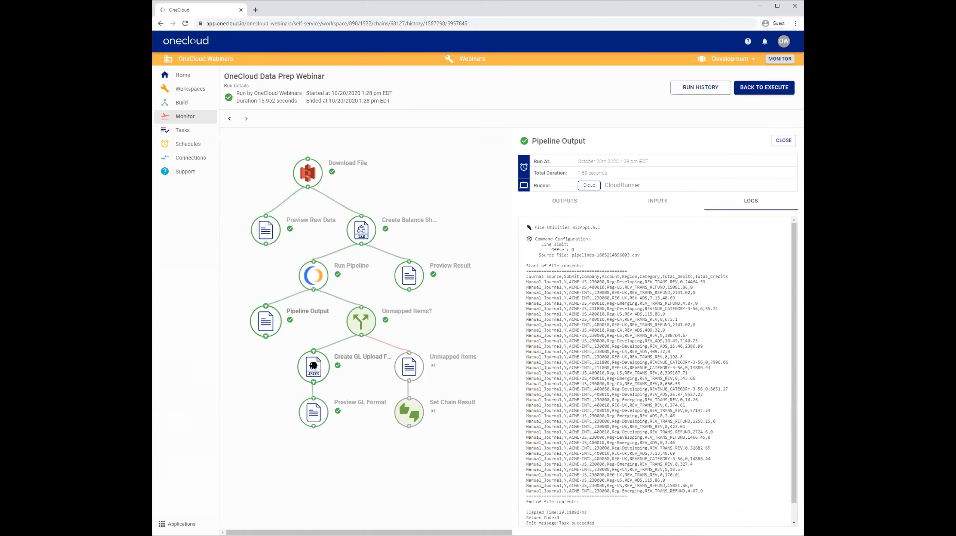
{"action": "left_click", "coordinate": [752, 200]}
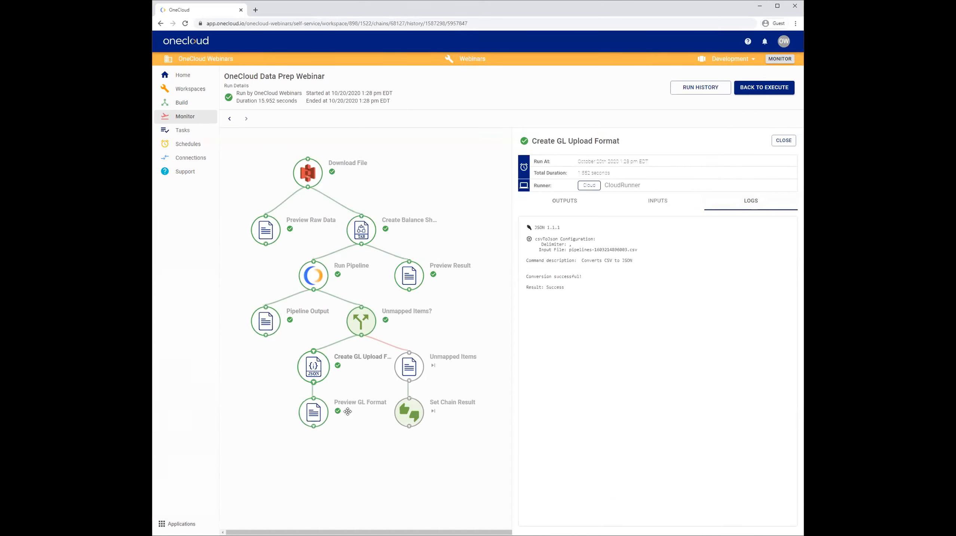
{"action": "left_click", "coordinate": [319, 407]}
{"action": "left_click", "coordinate": [746, 203]}
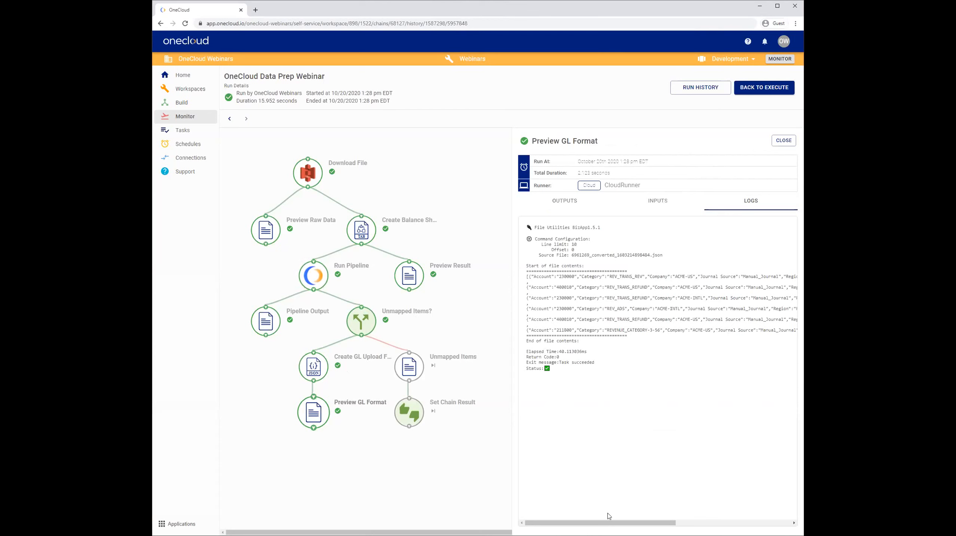
{"action": "left_click_drag", "start_coordinate": [608, 522], "coordinate": [588, 519]}
{"action": "left_click", "coordinate": [784, 141]}
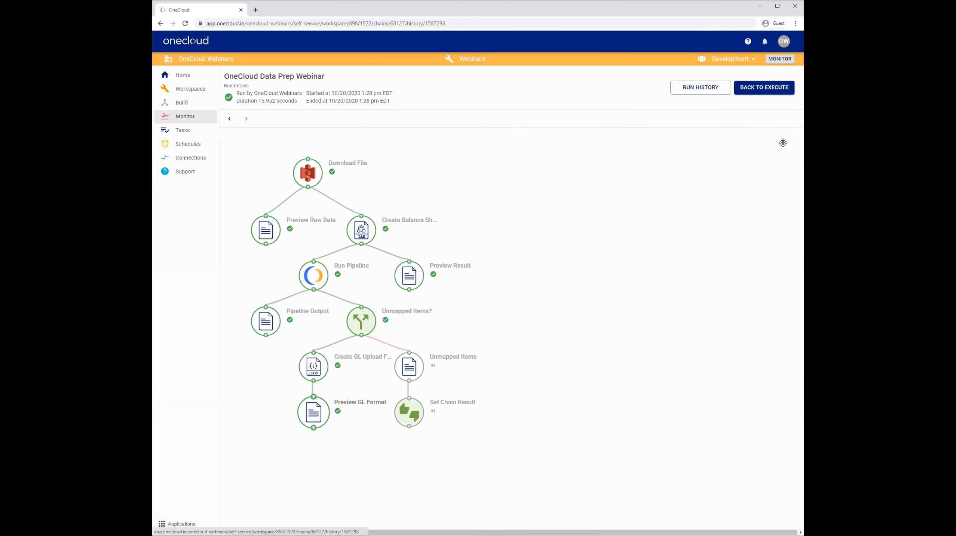